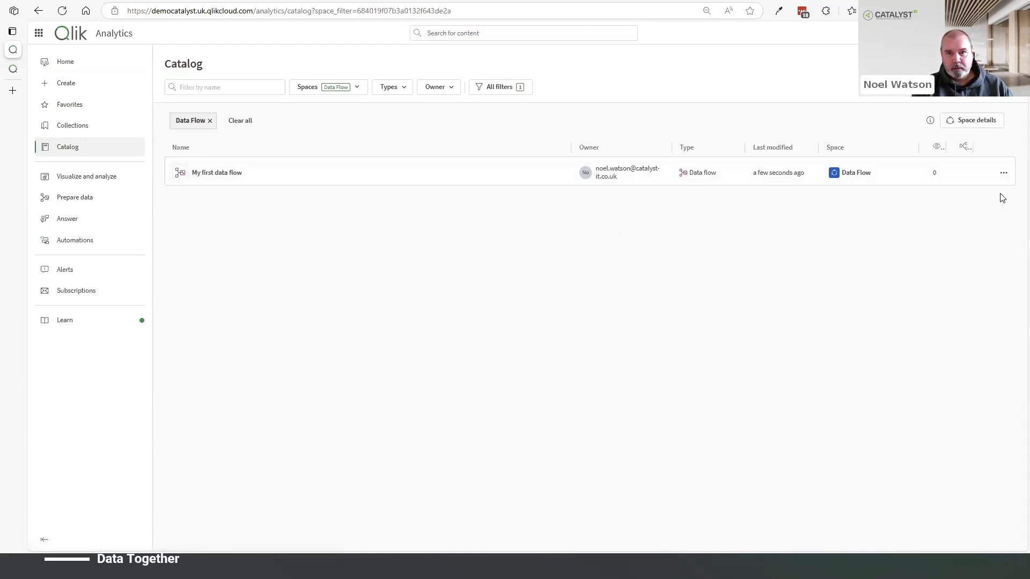
Open "My first data flow" from the catalog and go to its editor.
{"action": "left_click", "coordinate": [1003, 174]}
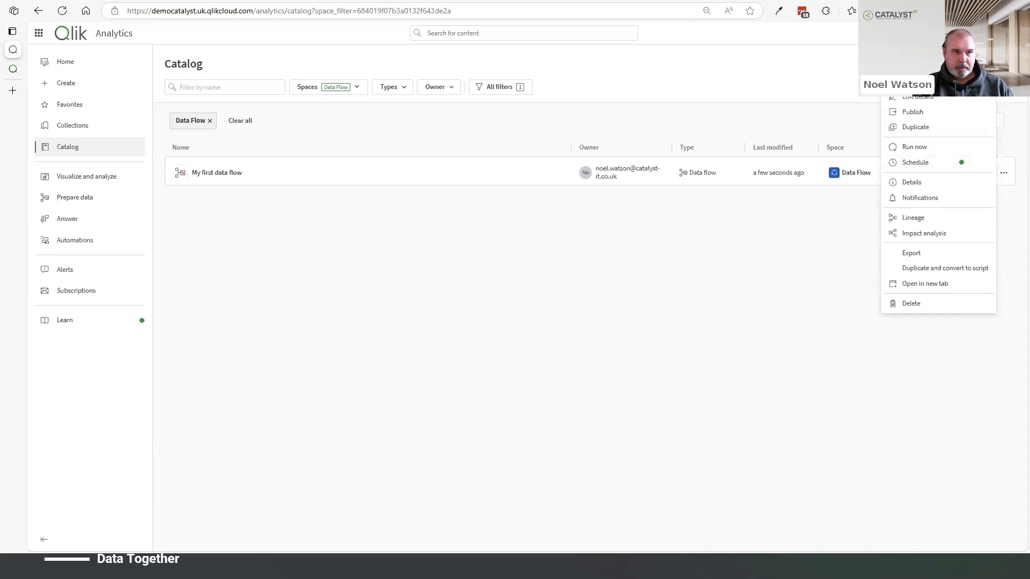
{"action": "left_click", "coordinate": [223, 175]}
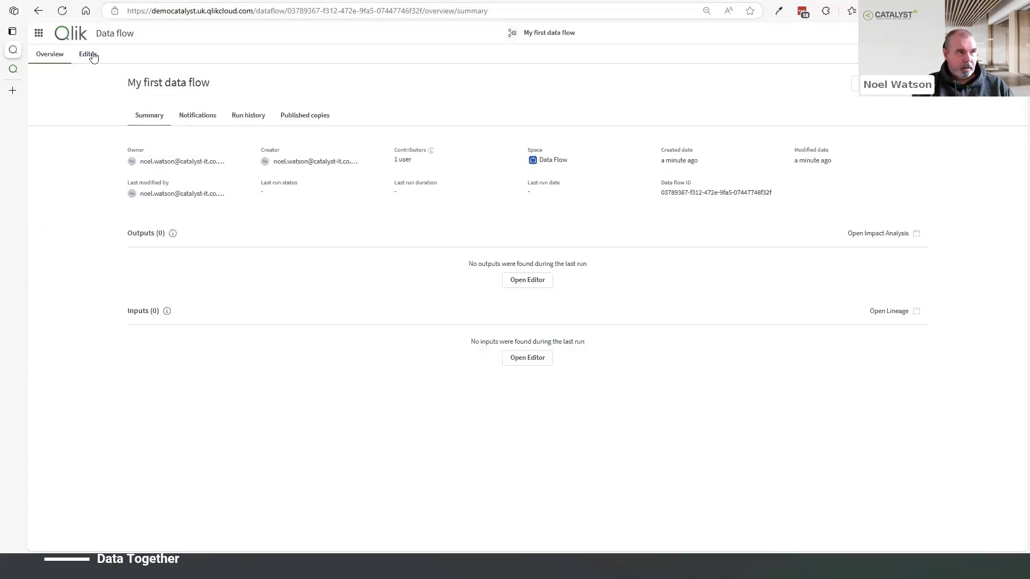
{"action": "left_click", "coordinate": [89, 54]}
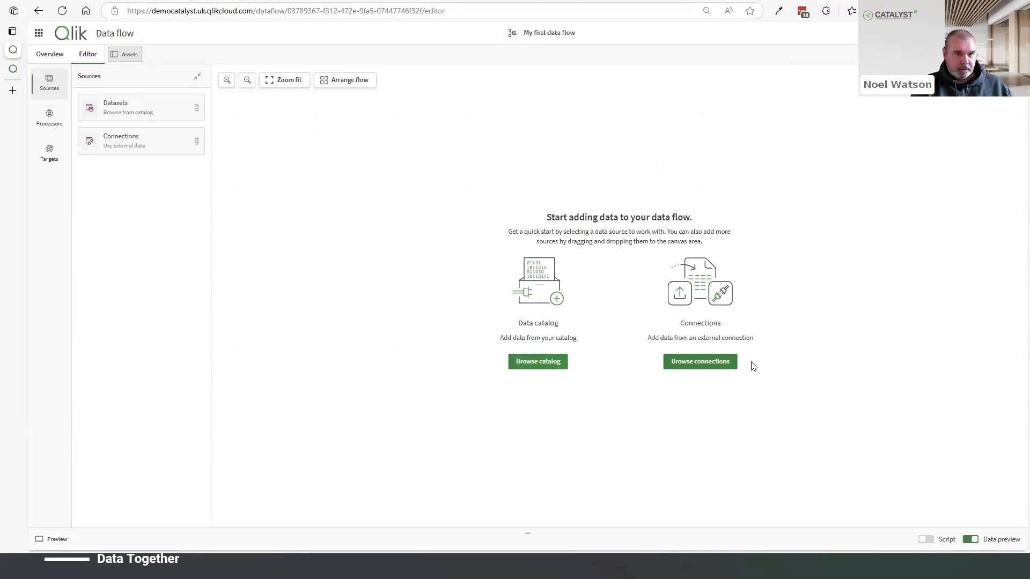
Place a dataset source on the canvas and choose Customers.qvd from the Northwind Data space.
{"action": "left_click", "coordinate": [696, 363]}
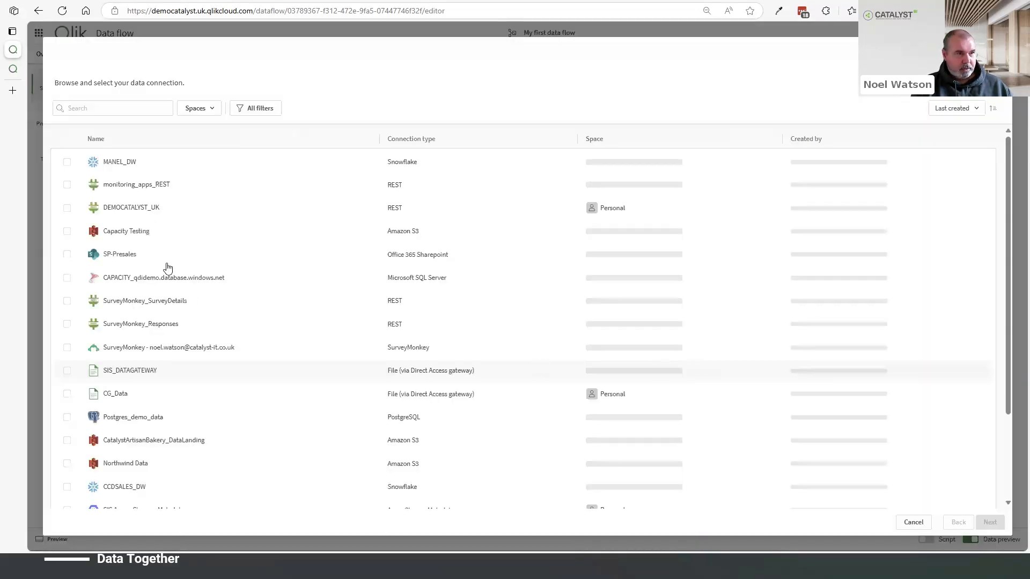
{"action": "left_click", "coordinate": [910, 523]}
{"action": "left_click_drag", "start_coordinate": [151, 111], "coordinate": [420, 181]}
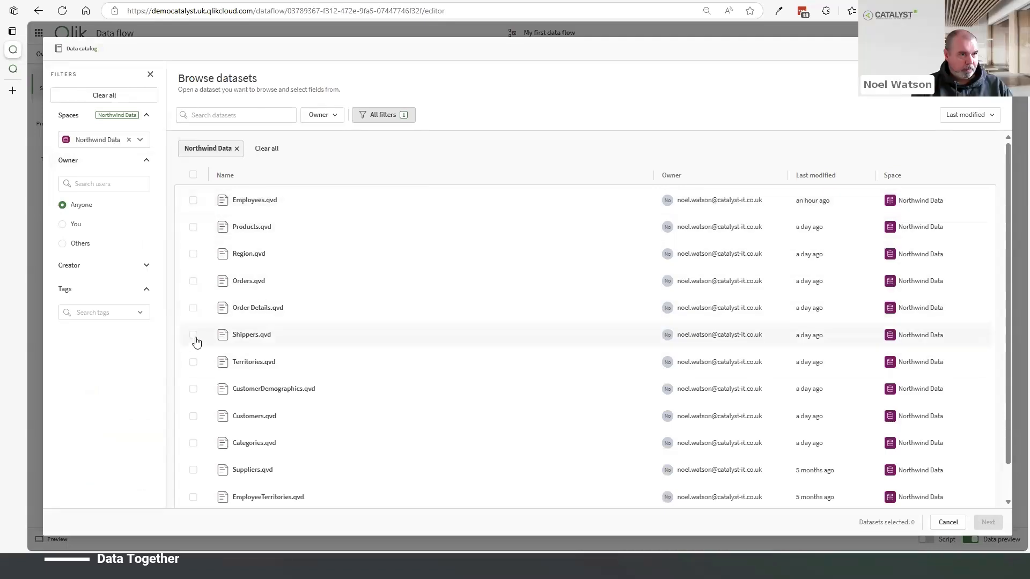
{"action": "left_click", "coordinate": [194, 418]}
{"action": "left_click", "coordinate": [991, 529]}
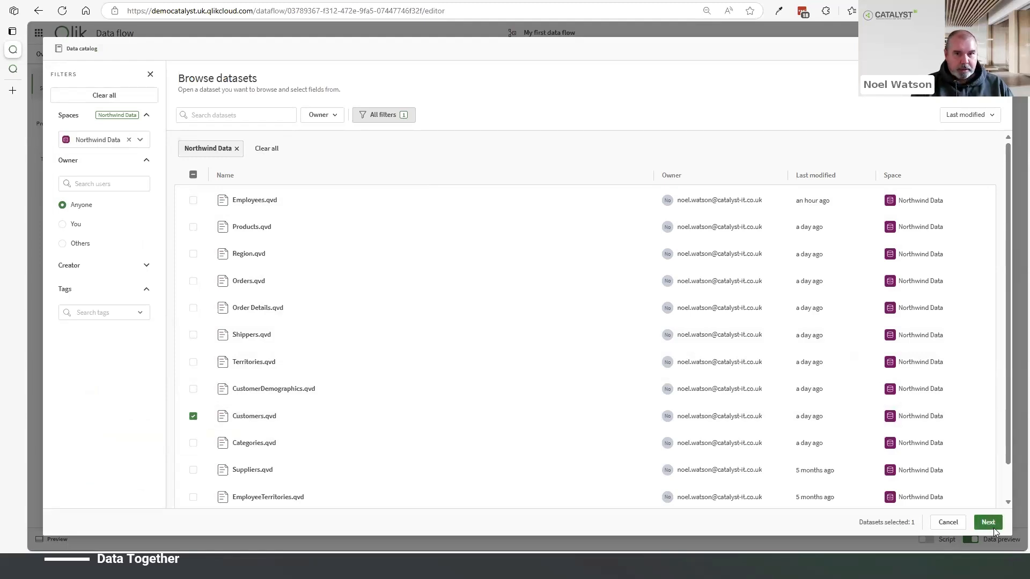
Load Customers.qvd without the hdr__from_timestamp and ContactTitle fields, and preview its data.
{"action": "left_click", "coordinate": [812, 167]}
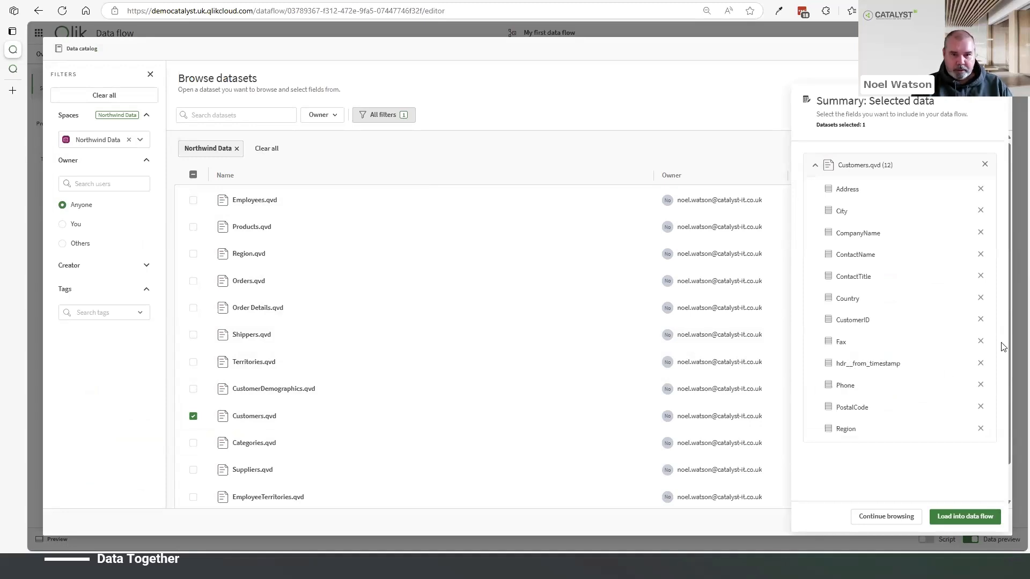
{"action": "left_click", "coordinate": [981, 364]}
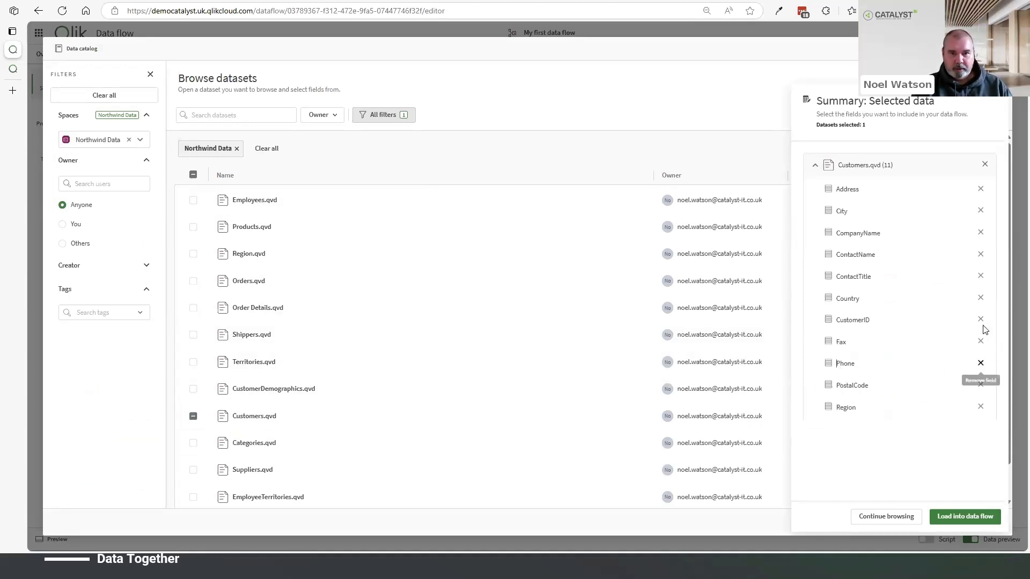
{"action": "left_click", "coordinate": [980, 275]}
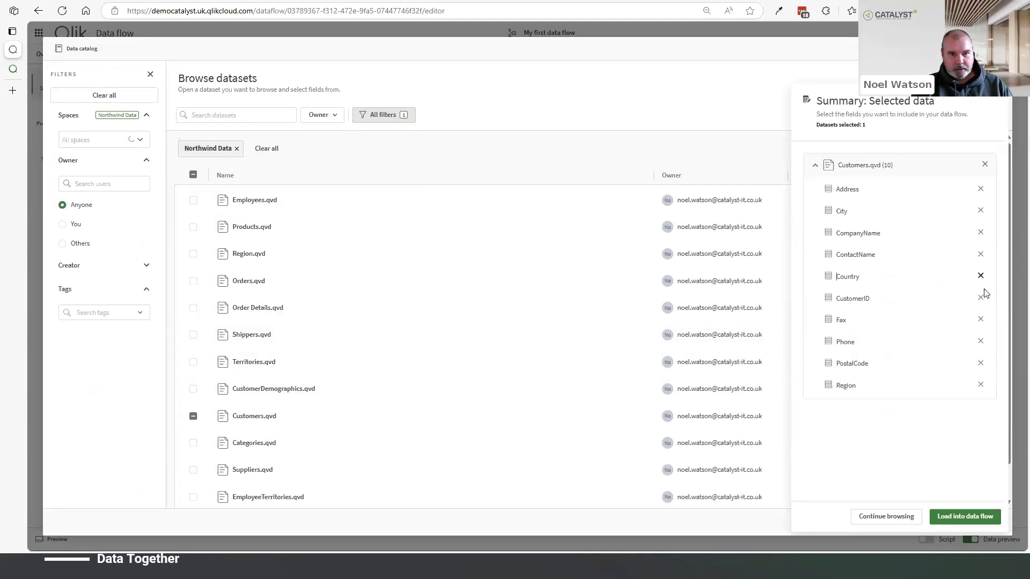
{"action": "left_click", "coordinate": [970, 517]}
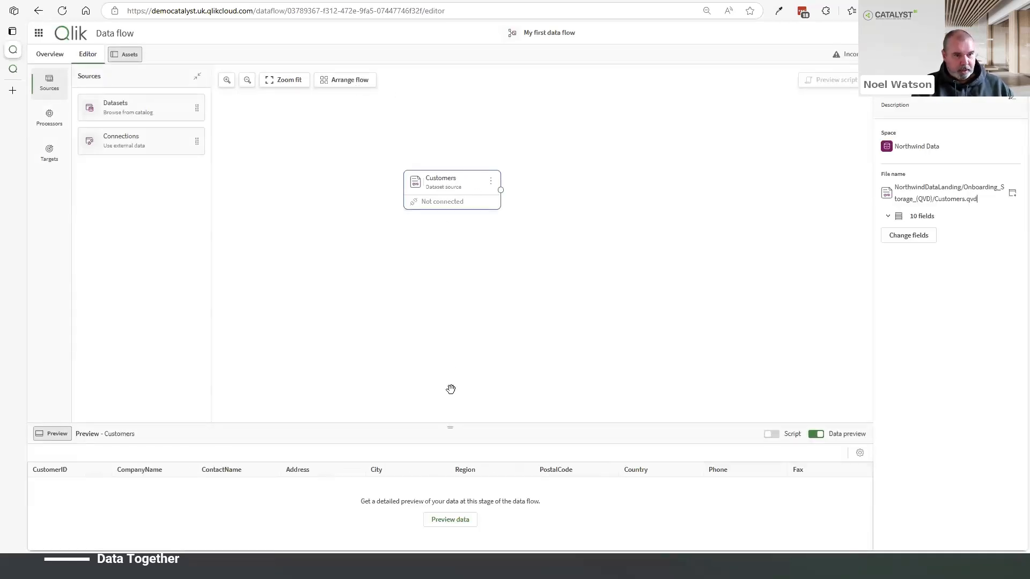
{"action": "left_click", "coordinate": [459, 521]}
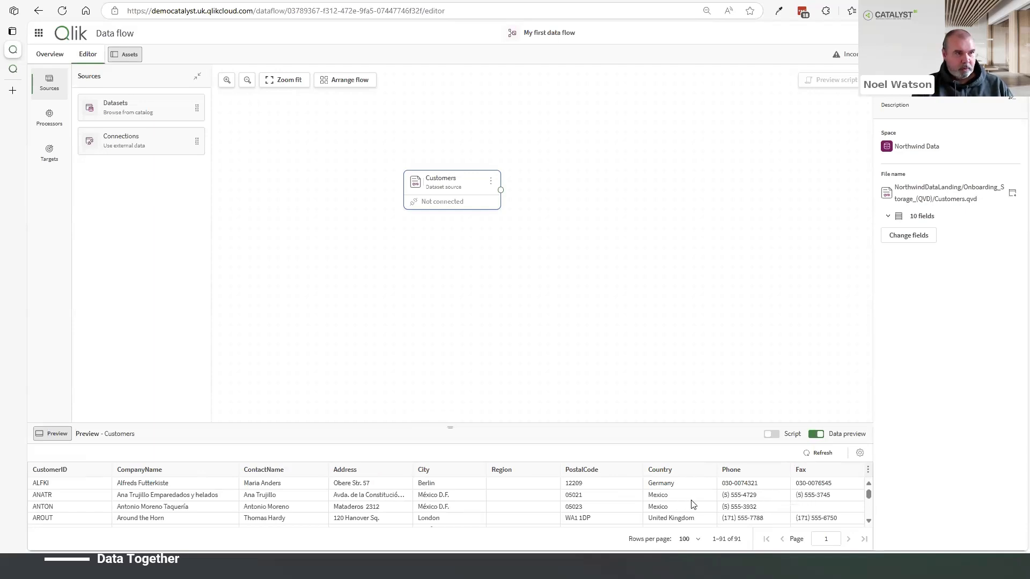
Add a Strings processor beside the Customers source and connect the source's output to it.
{"action": "left_click", "coordinate": [48, 128]}
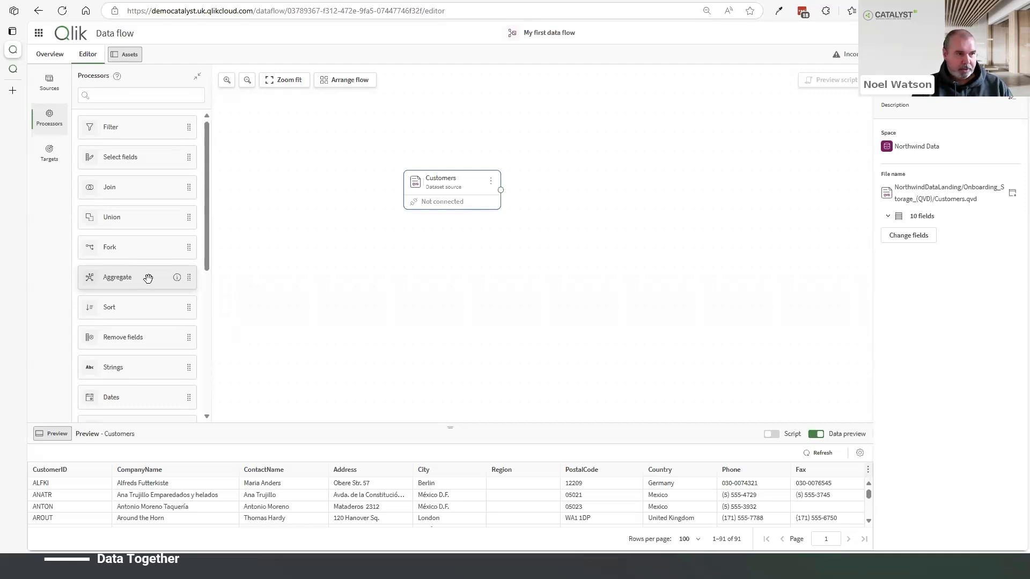
{"action": "left_click_drag", "start_coordinate": [138, 370], "coordinate": [567, 178]}
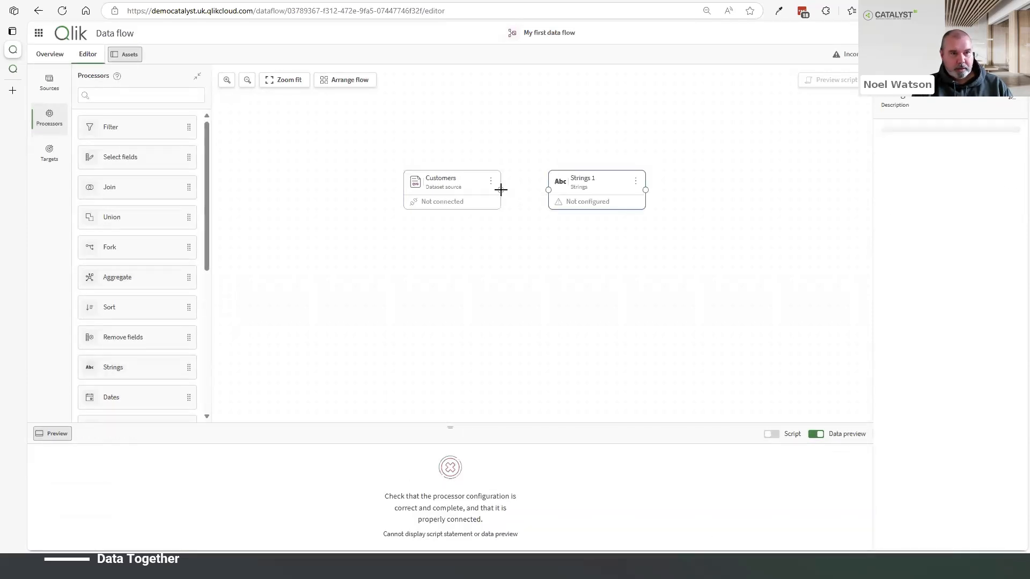
{"action": "left_click_drag", "start_coordinate": [500, 190], "coordinate": [548, 189]}
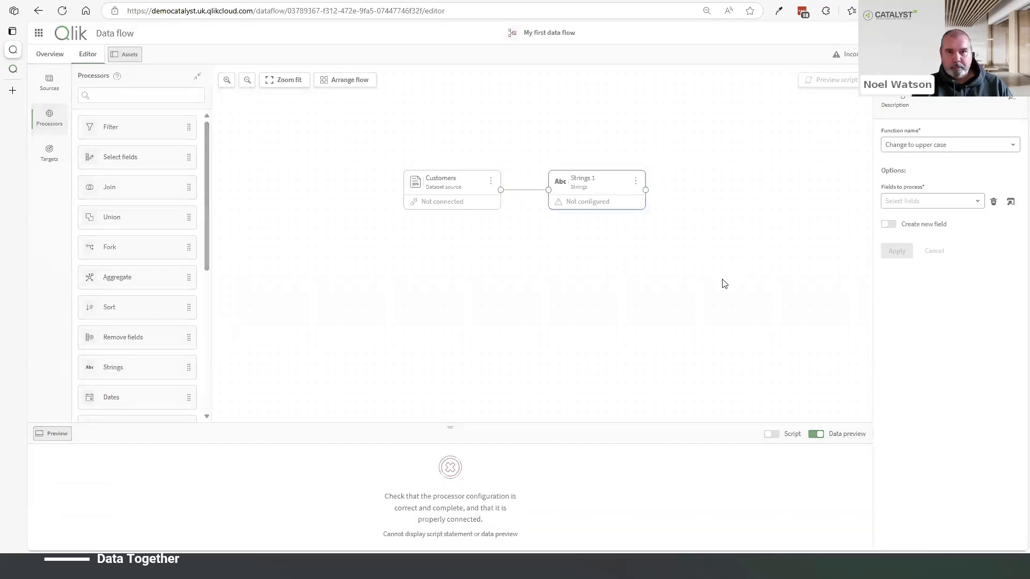
Configure the Strings processor to change CompanyName to upper case, apply it, and preview the data.
{"action": "left_click", "coordinate": [1011, 146]}
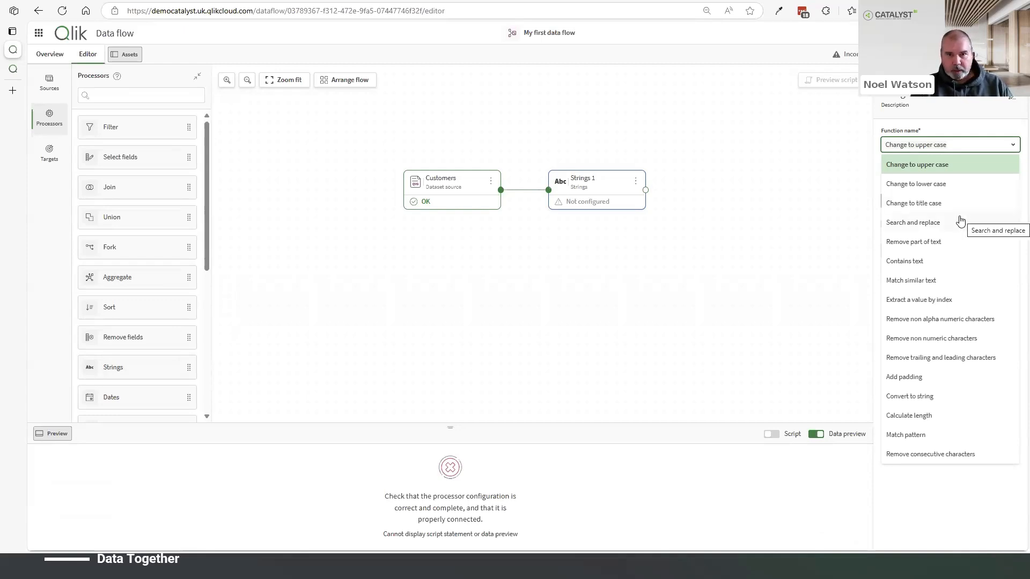
{"action": "left_click", "coordinate": [923, 165]}
{"action": "left_click", "coordinate": [978, 198]}
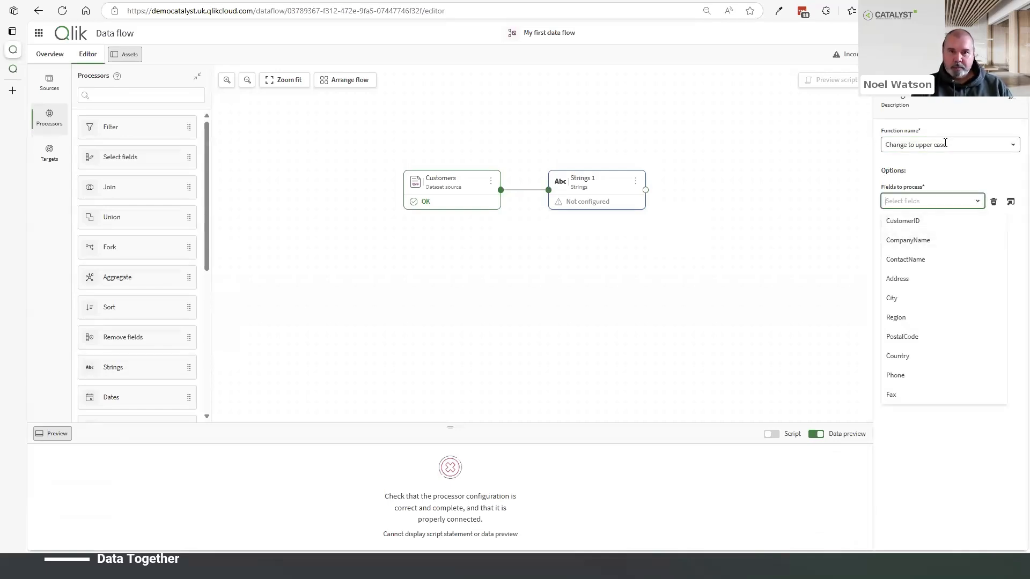
{"action": "left_click", "coordinate": [926, 260]}
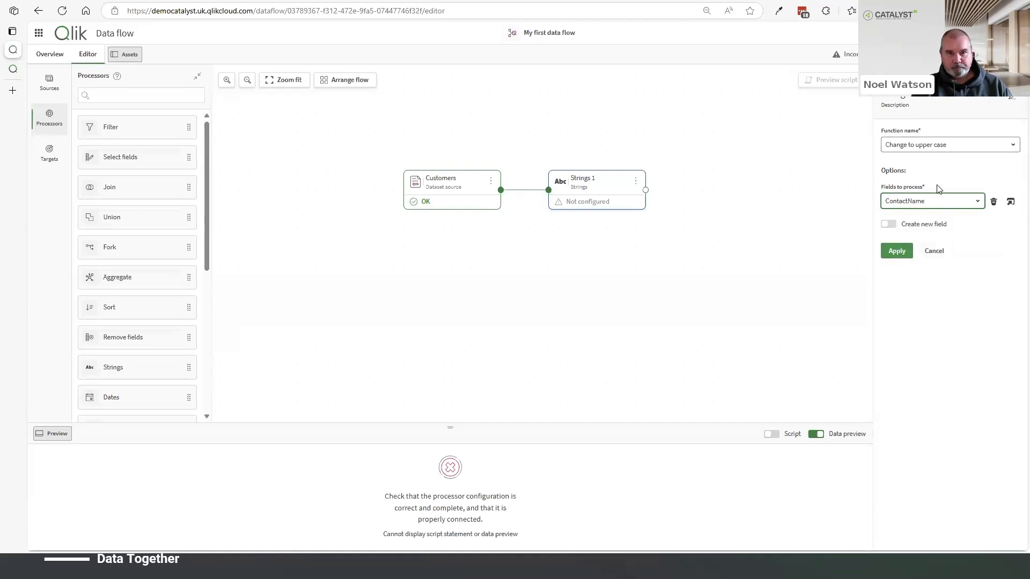
{"action": "left_click", "coordinate": [968, 202]}
{"action": "left_click", "coordinate": [918, 242]}
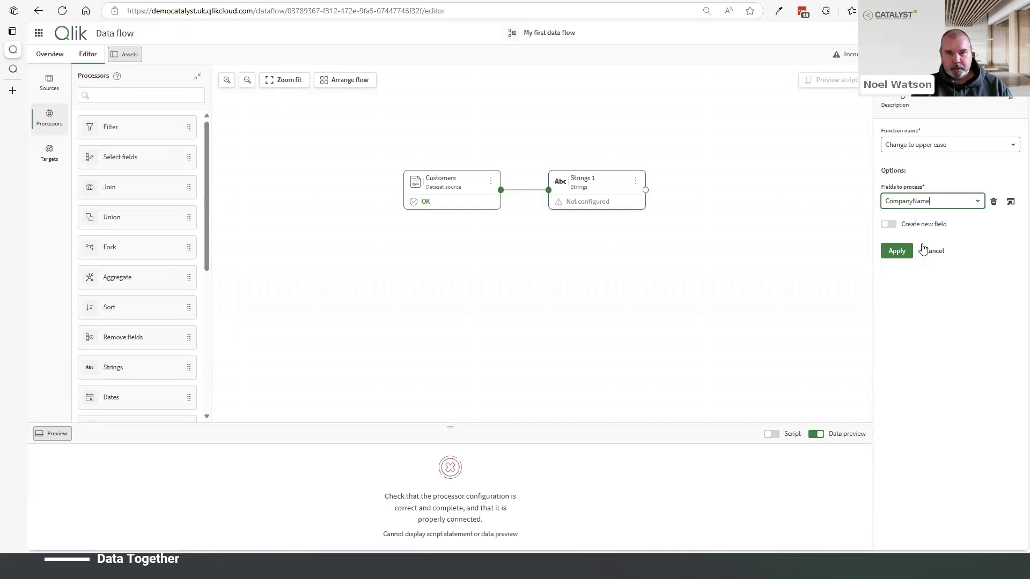
{"action": "left_click", "coordinate": [897, 252]}
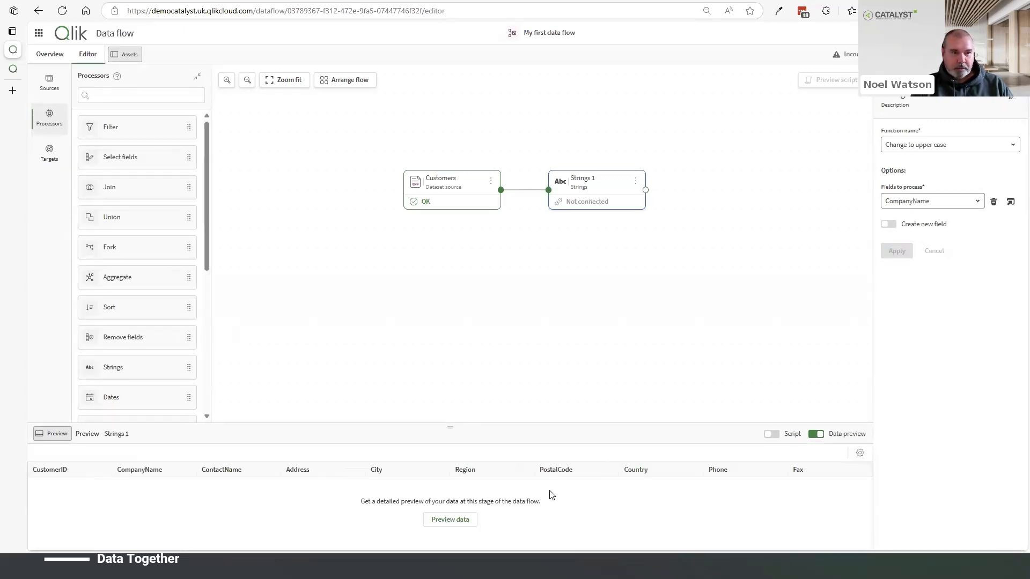
{"action": "left_click", "coordinate": [450, 519]}
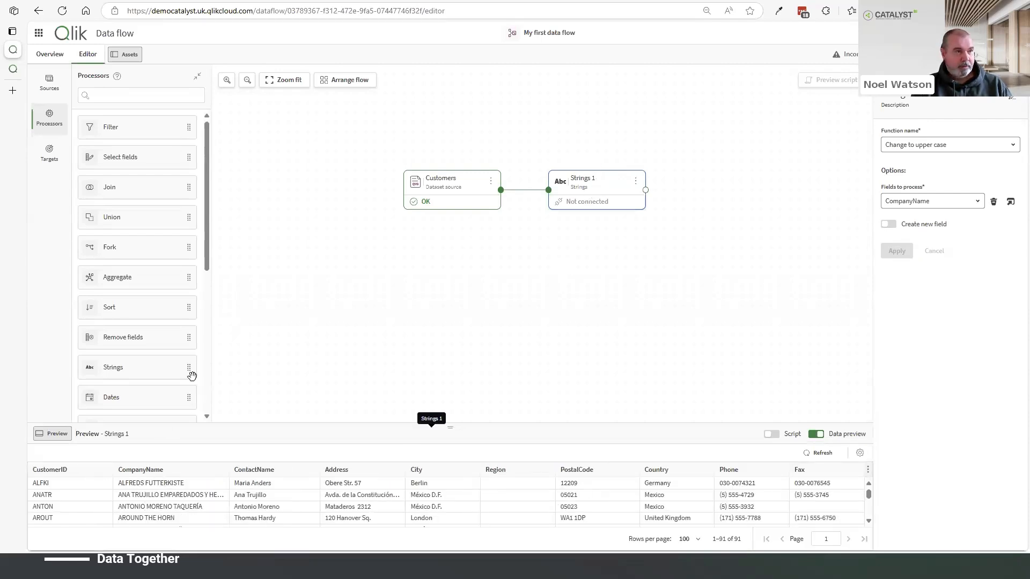
Attach a Filter to the Strings output that keeps rows whose CompanyName Length is > 0, and preview the matching records.
{"action": "left_click_drag", "start_coordinate": [143, 129], "coordinate": [647, 192]}
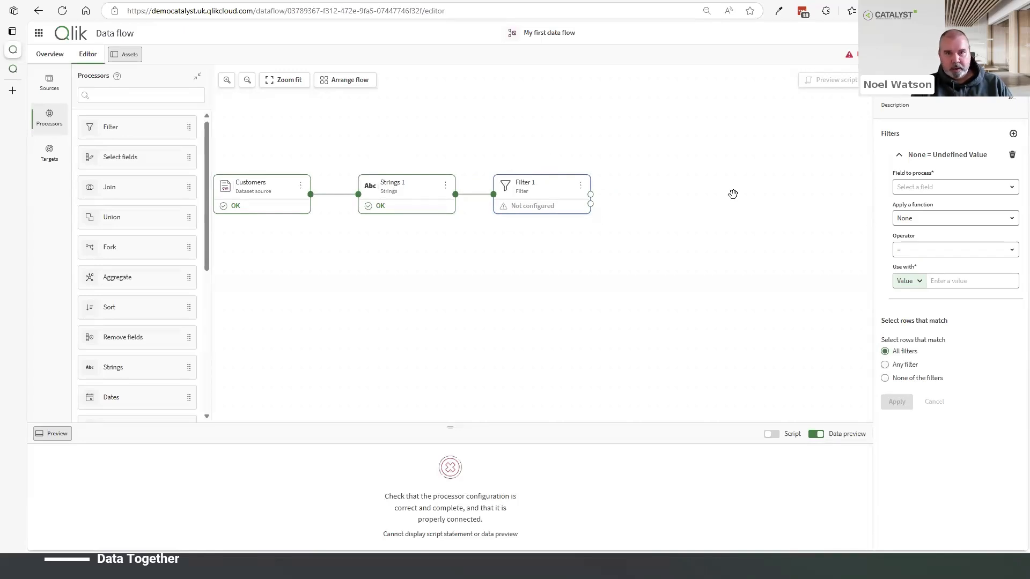
{"action": "left_click", "coordinate": [958, 188]}
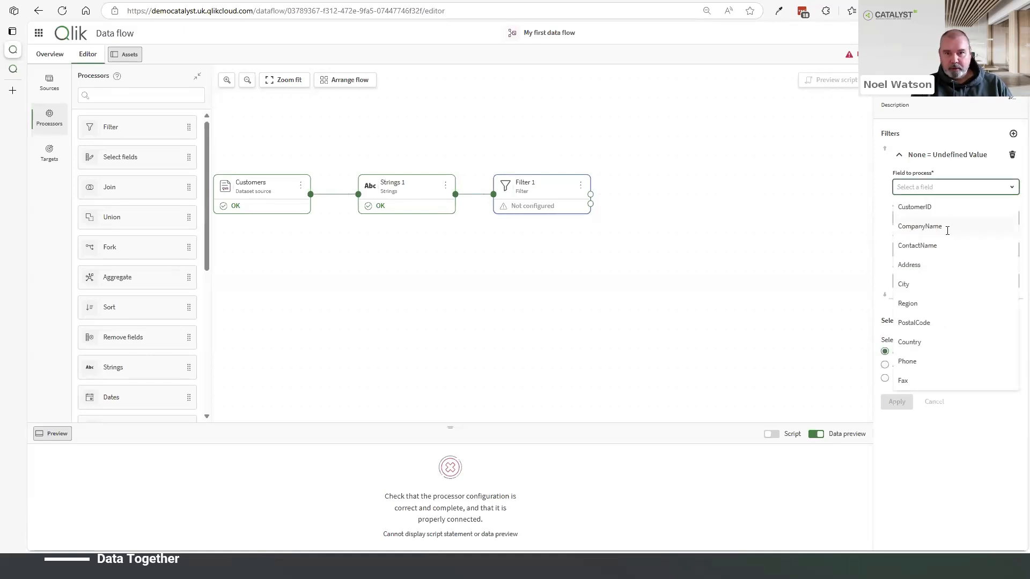
{"action": "left_click", "coordinate": [946, 232]}
{"action": "left_click", "coordinate": [947, 227]}
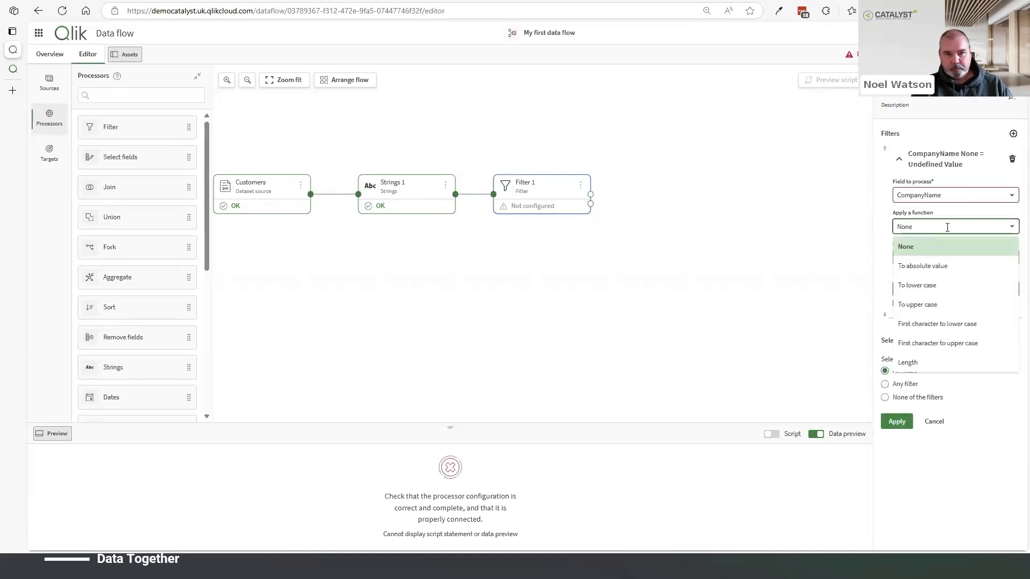
{"action": "left_click", "coordinate": [918, 363]}
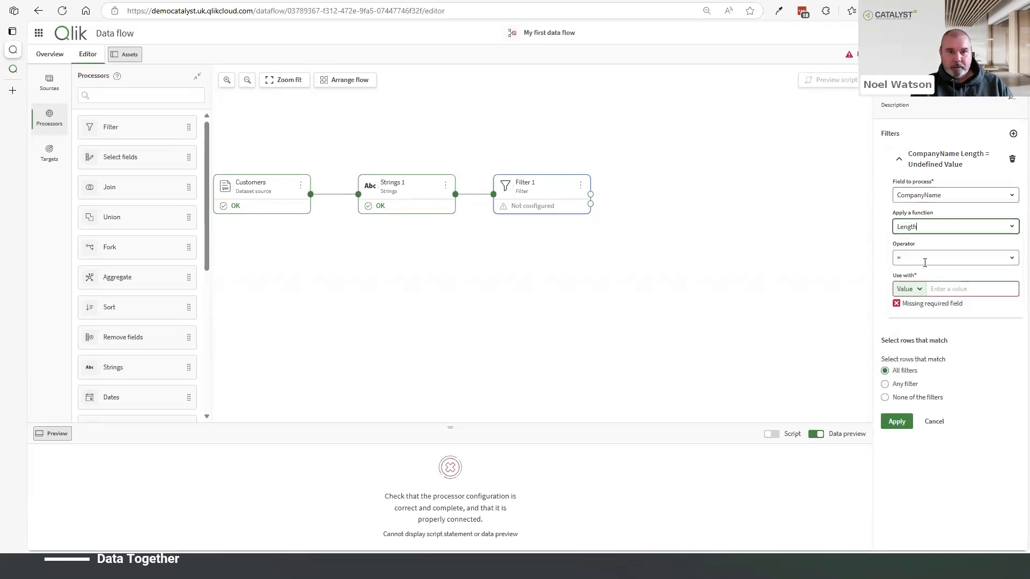
{"action": "left_click", "coordinate": [924, 258]}
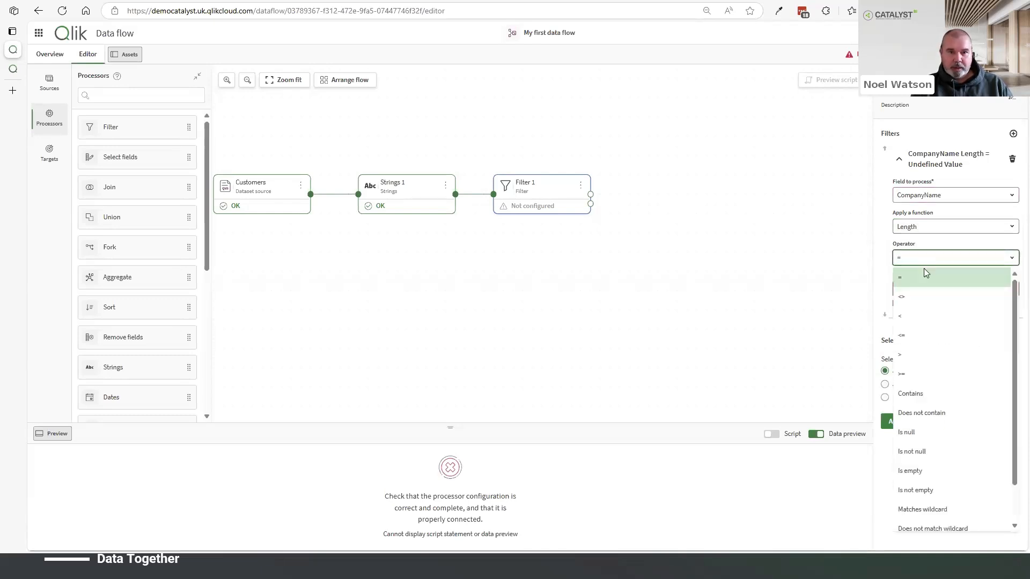
{"action": "left_click", "coordinate": [916, 358]}
{"action": "left_click", "coordinate": [960, 290]}
{"action": "type", "text": "0"}
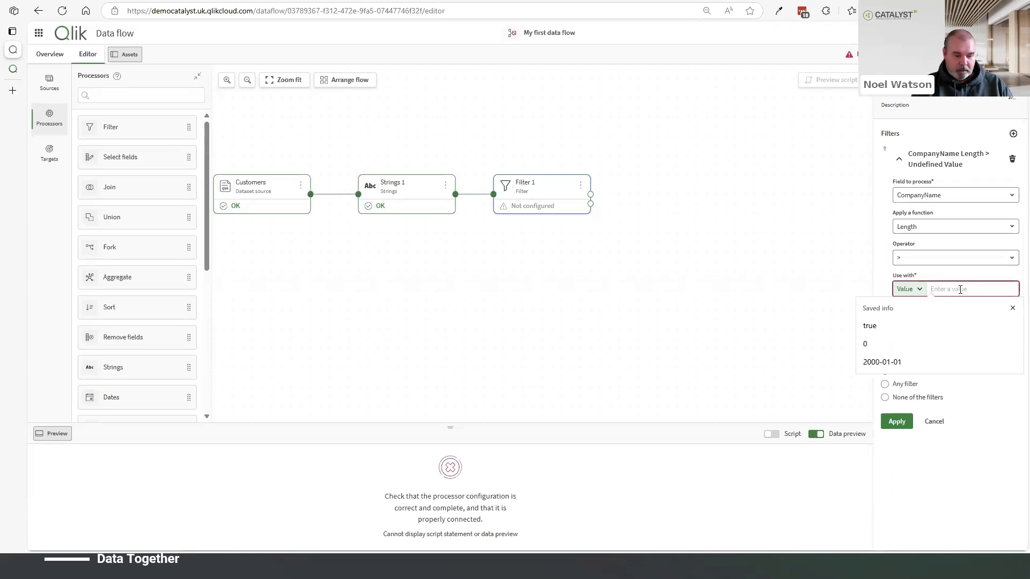
{"action": "left_click", "coordinate": [897, 411]}
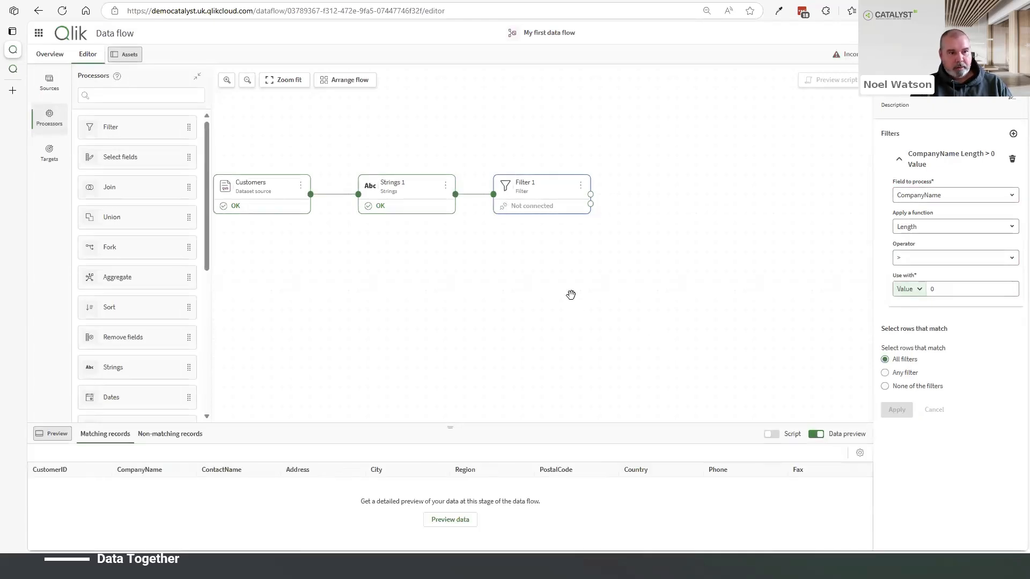
{"action": "left_click", "coordinate": [444, 519]}
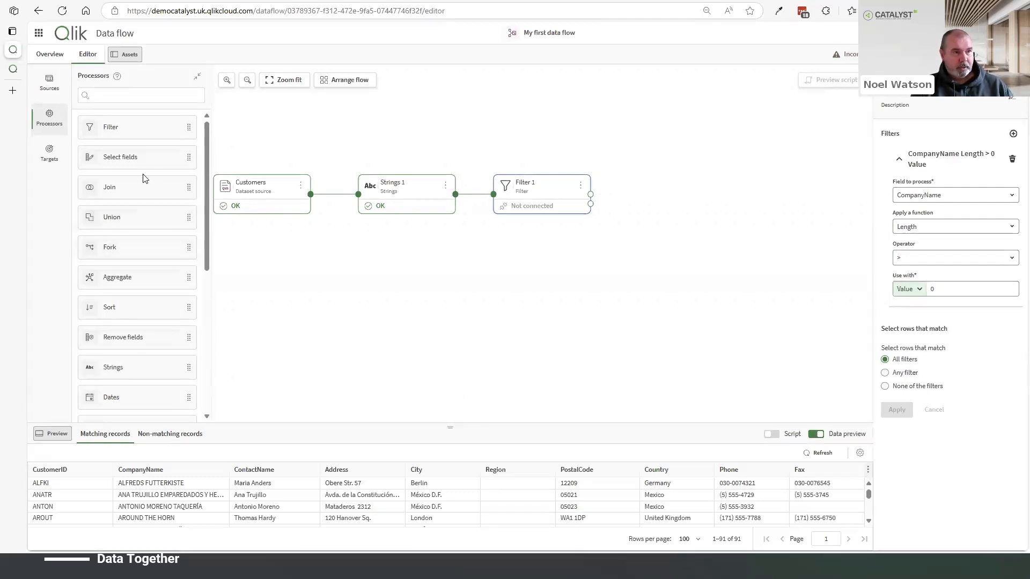
Add a Join processor after the Filter and connect the Filter's matching output to the Join's first input.
{"action": "left_click_drag", "start_coordinate": [139, 186], "coordinate": [681, 186]}
{"action": "left_click_drag", "start_coordinate": [591, 194], "coordinate": [637, 197]}
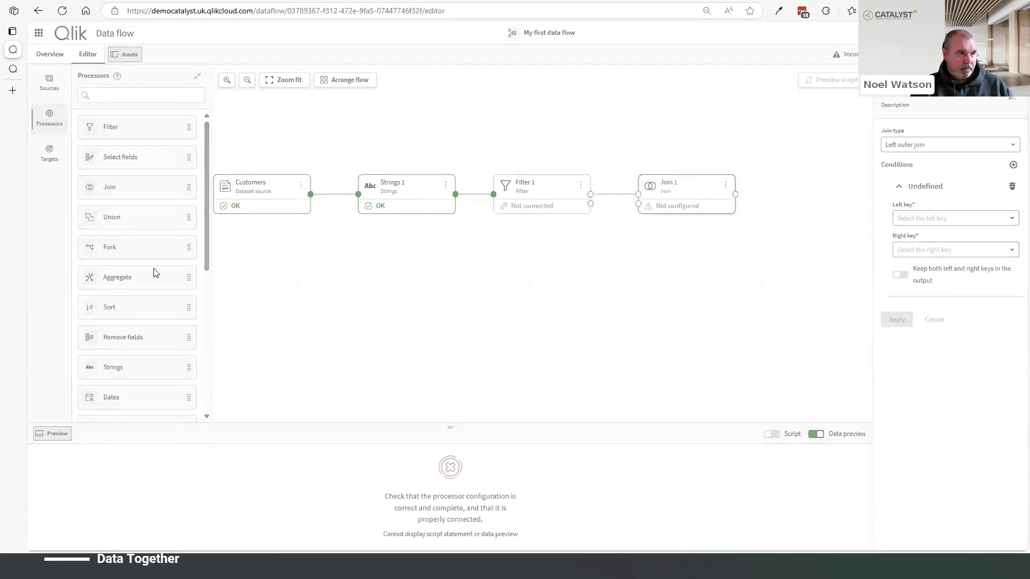
Add Employees.qvd from Northwind Data as a second source with all its fields and connect it to the Join's second input.
{"action": "left_click", "coordinate": [49, 82]}
{"action": "left_click_drag", "start_coordinate": [121, 110], "coordinate": [514, 268]}
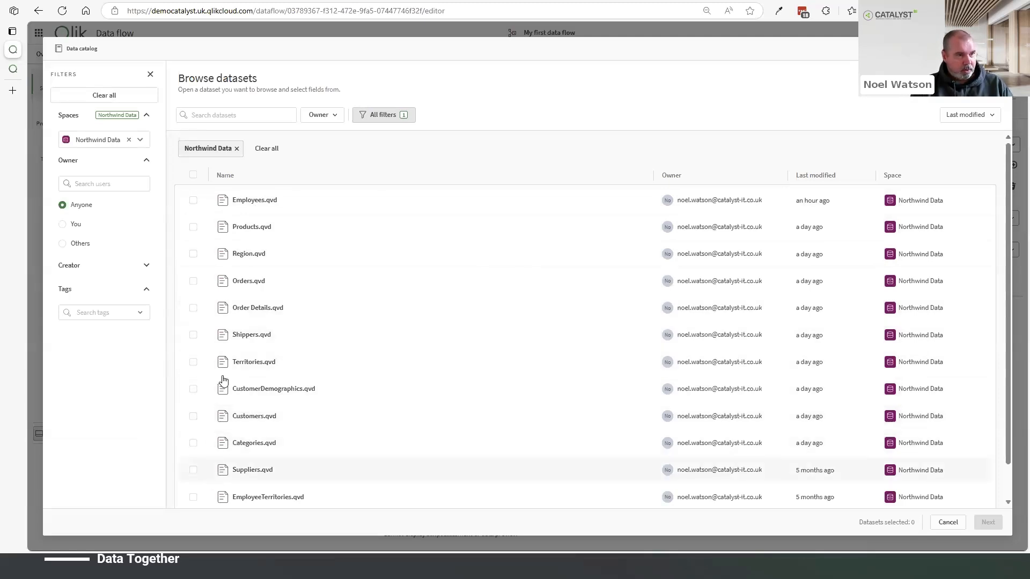
{"action": "left_click", "coordinate": [193, 200]}
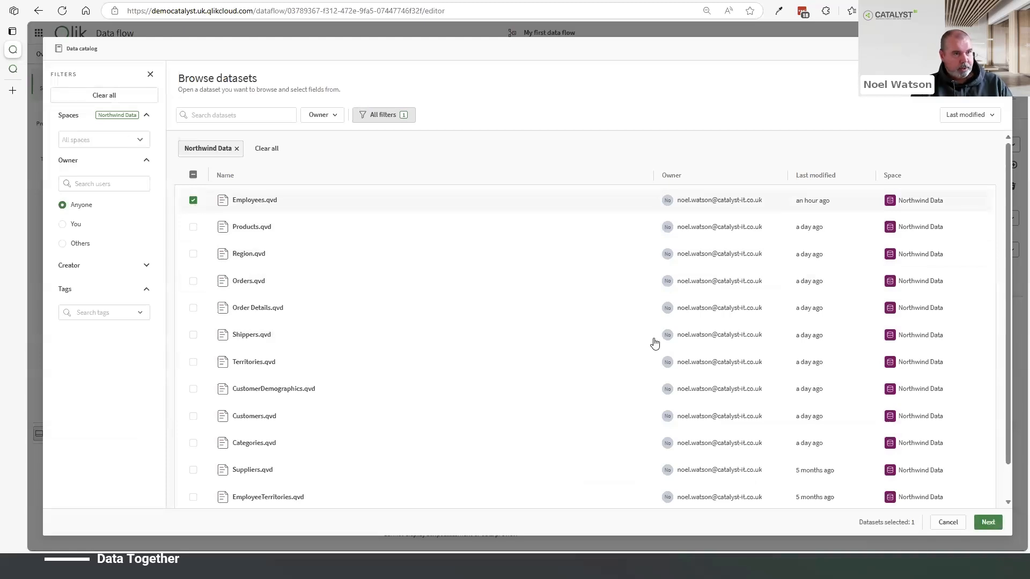
{"action": "left_click", "coordinate": [989, 523]}
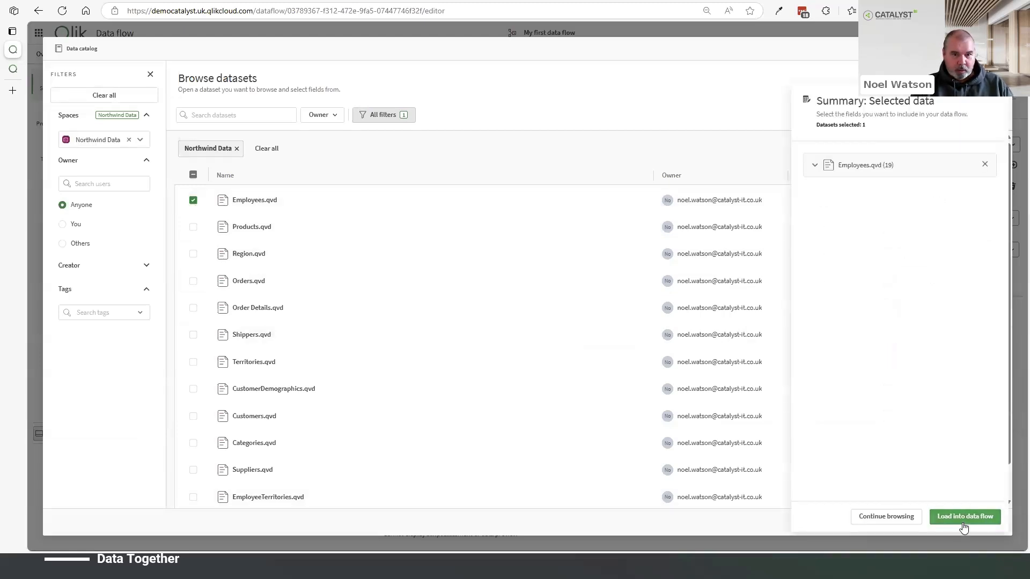
{"action": "left_click", "coordinate": [926, 168]}
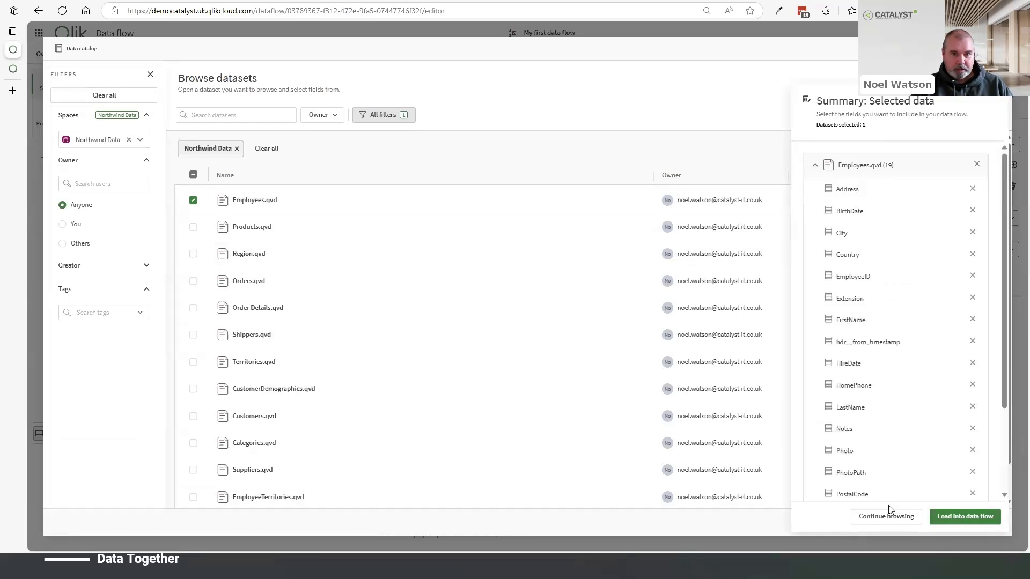
{"action": "left_click", "coordinate": [970, 519]}
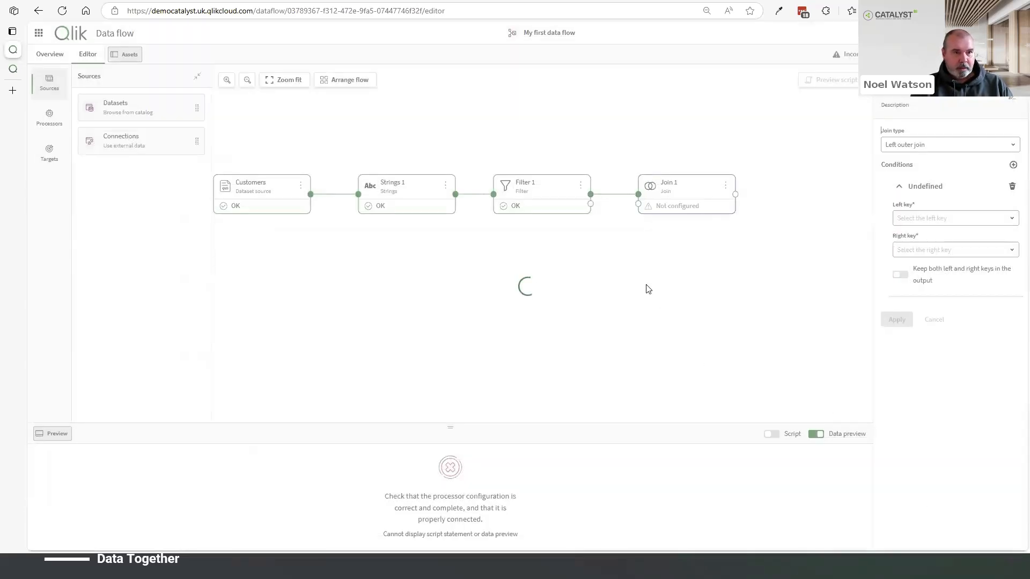
{"action": "left_click_drag", "start_coordinate": [601, 272], "coordinate": [637, 204]}
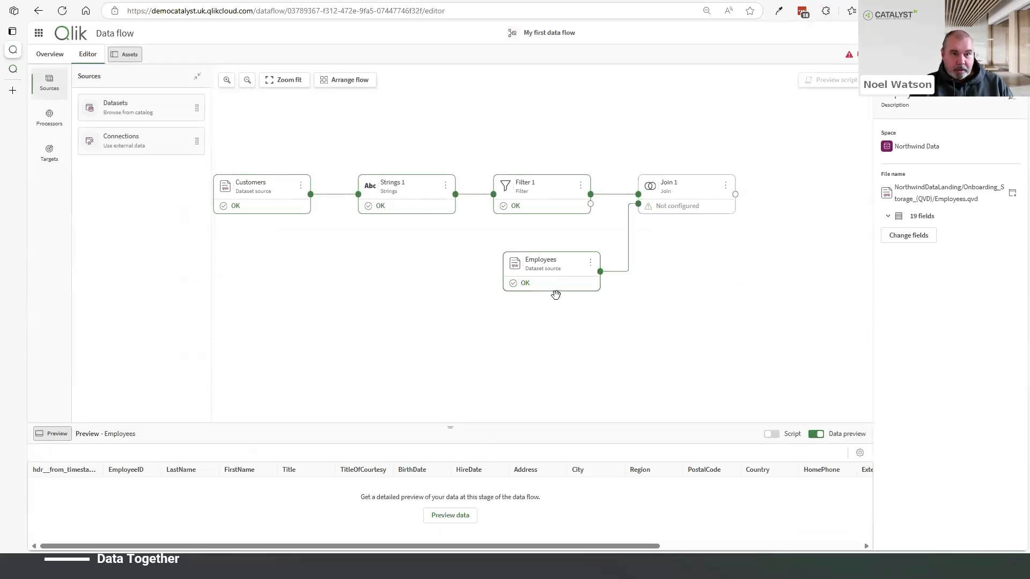
Configure the Join as an inner join with left key CustomerID and right key ReportsTo, and apply it.
{"action": "left_click", "coordinate": [679, 194]}
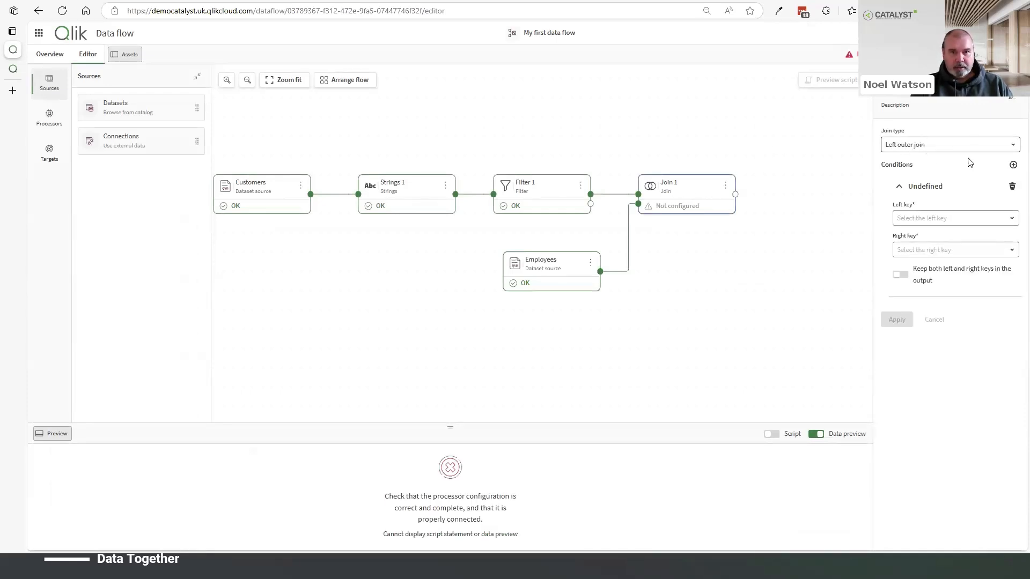
{"action": "left_click", "coordinate": [942, 145]}
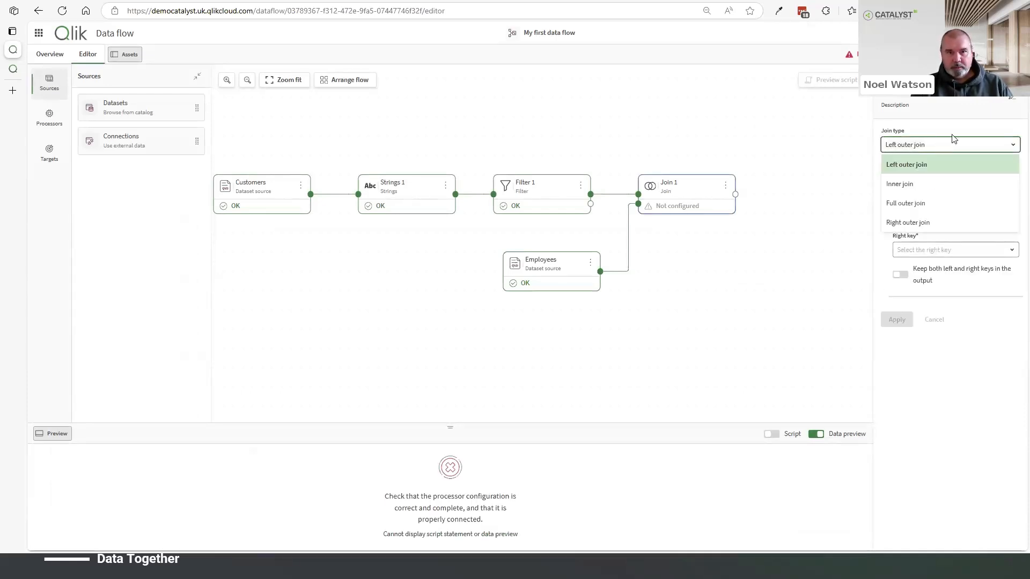
{"action": "left_click", "coordinate": [938, 185]}
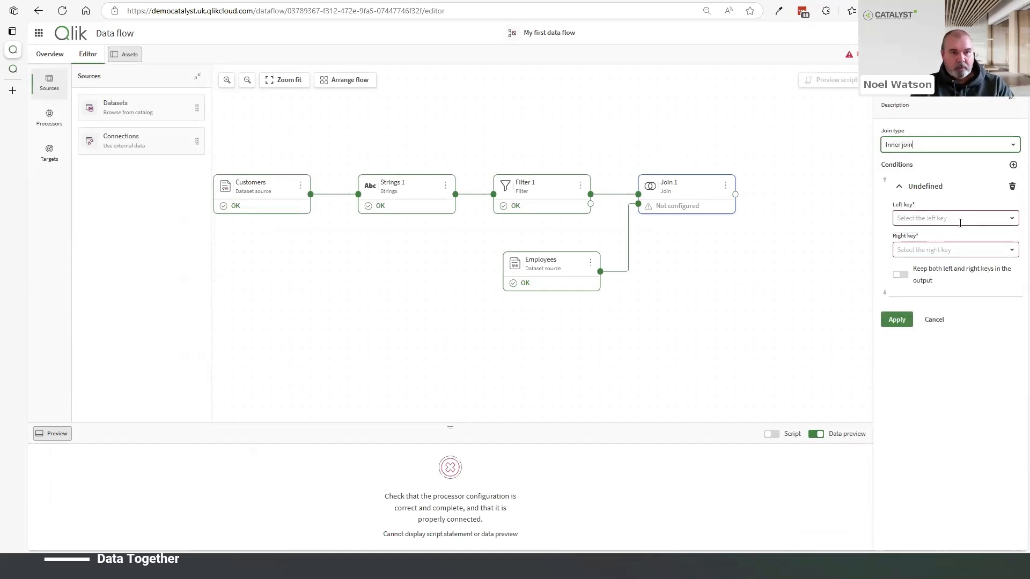
{"action": "left_click", "coordinate": [965, 216]}
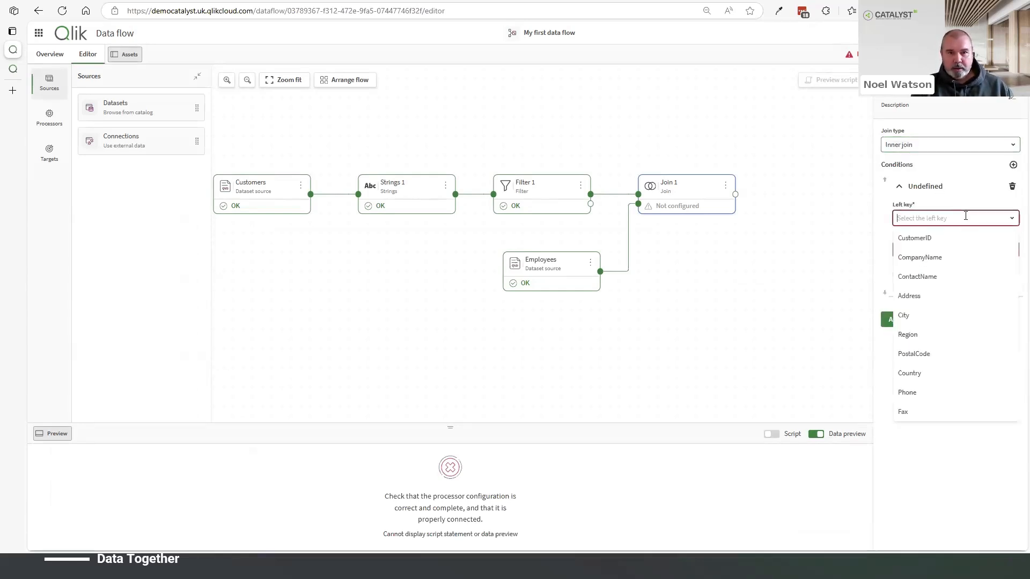
{"action": "left_click", "coordinate": [936, 239]}
{"action": "left_click", "coordinate": [940, 246]}
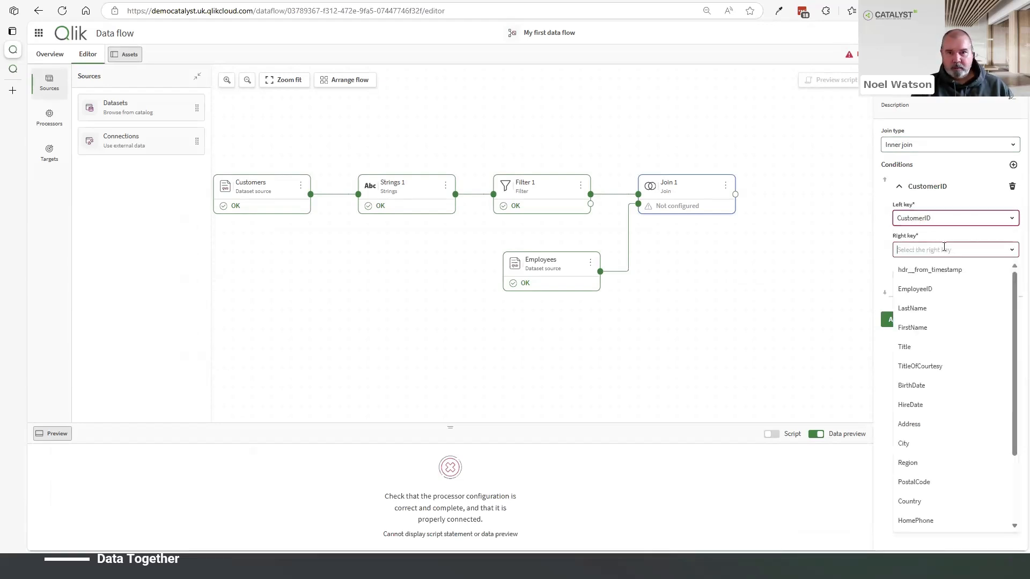
{"action": "scroll", "coordinate": [938, 507], "scroll_direction": "down", "scroll_amount": 2}
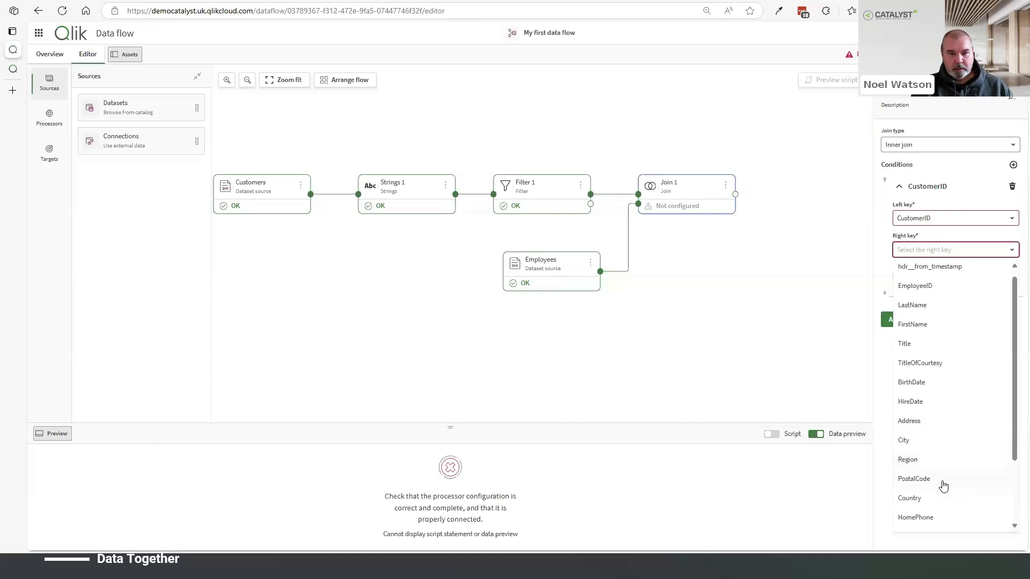
{"action": "left_click", "coordinate": [922, 503]}
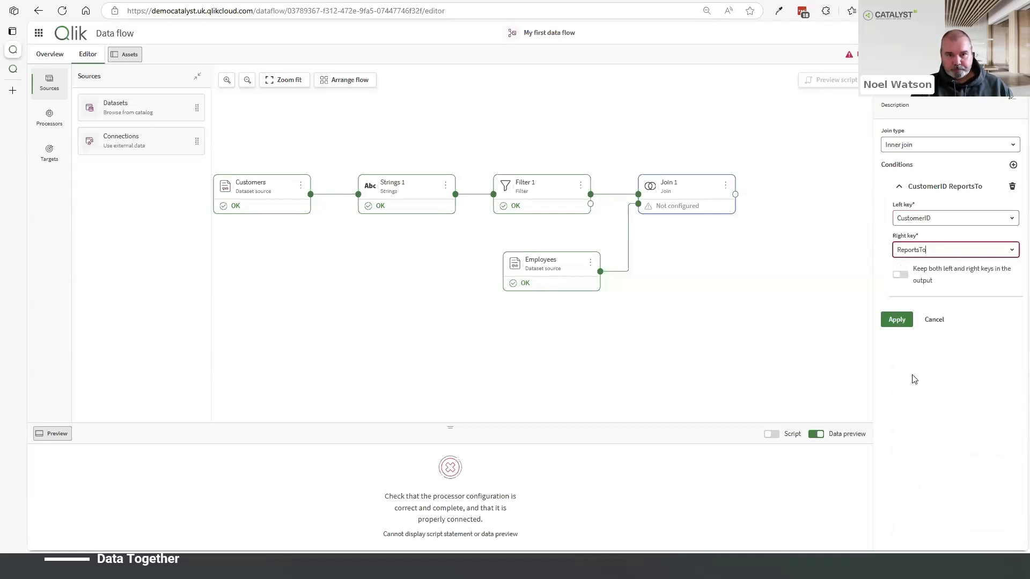
{"action": "left_click", "coordinate": [896, 320]}
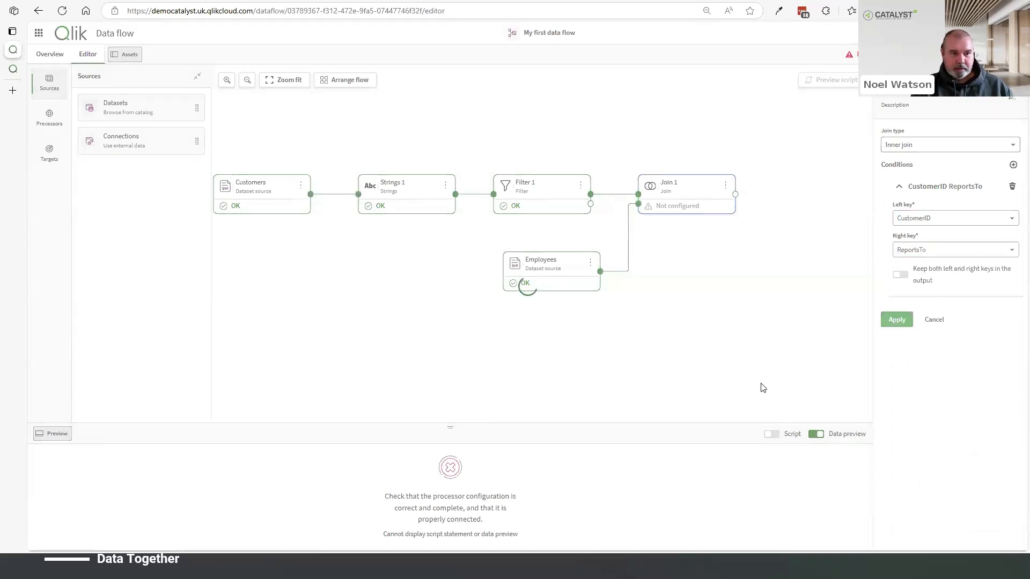
Add a Data Files target after the Join and connect the Join's output to it.
{"action": "left_click_drag", "start_coordinate": [673, 325], "coordinate": [579, 209]}
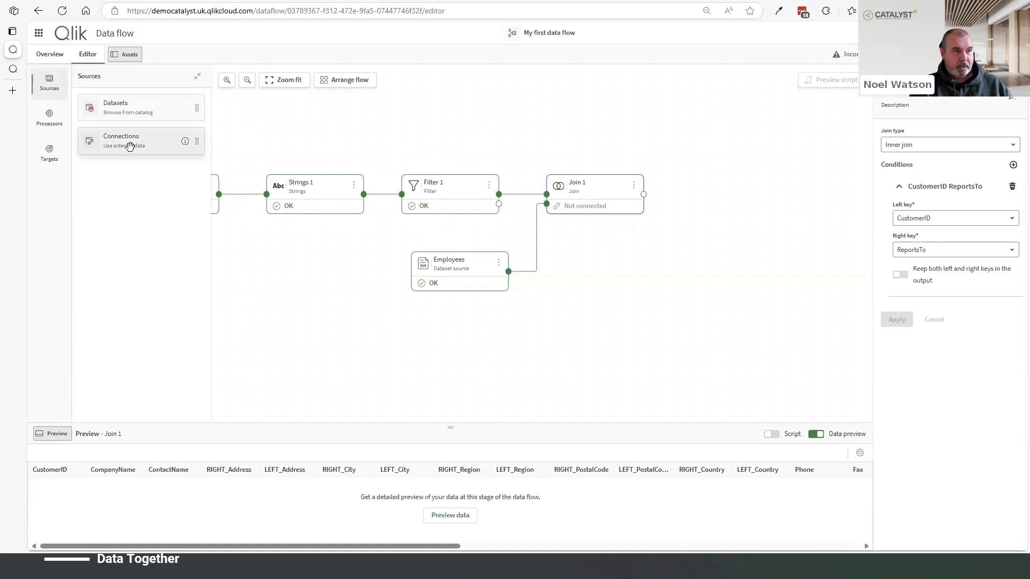
{"action": "left_click", "coordinate": [50, 153]}
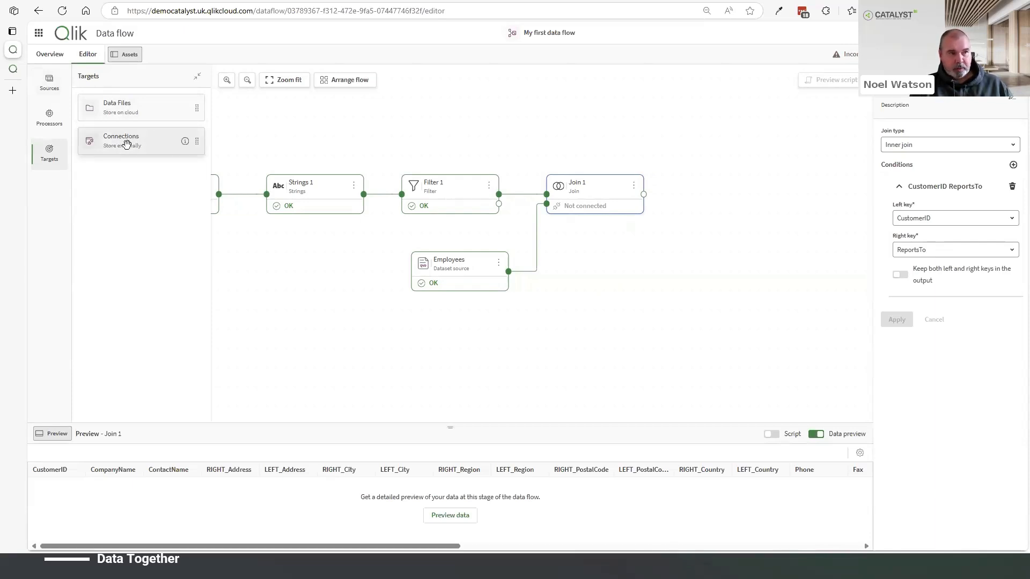
{"action": "left_click_drag", "start_coordinate": [126, 111], "coordinate": [712, 183]}
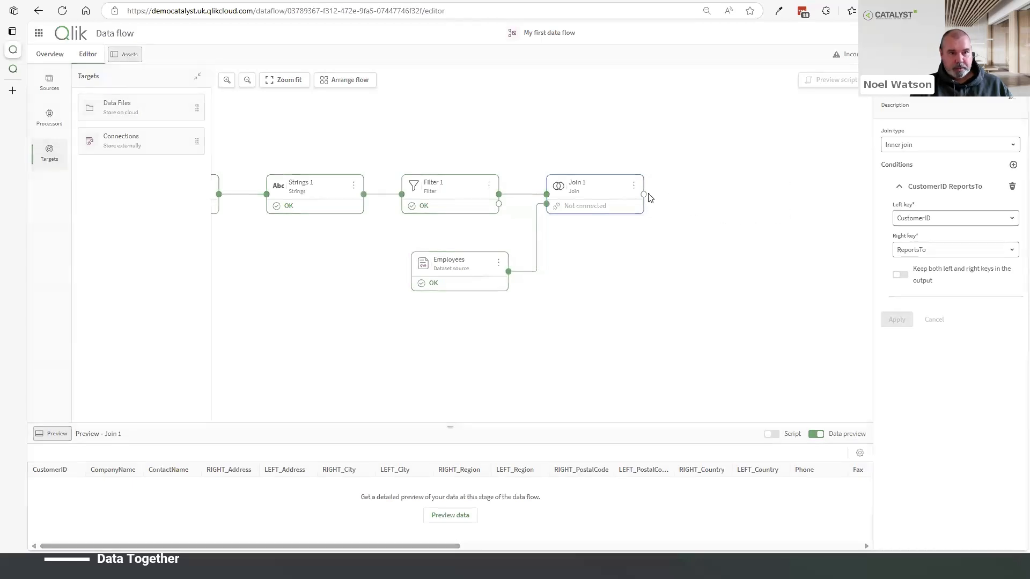
{"action": "left_click_drag", "start_coordinate": [644, 194], "coordinate": [692, 194]}
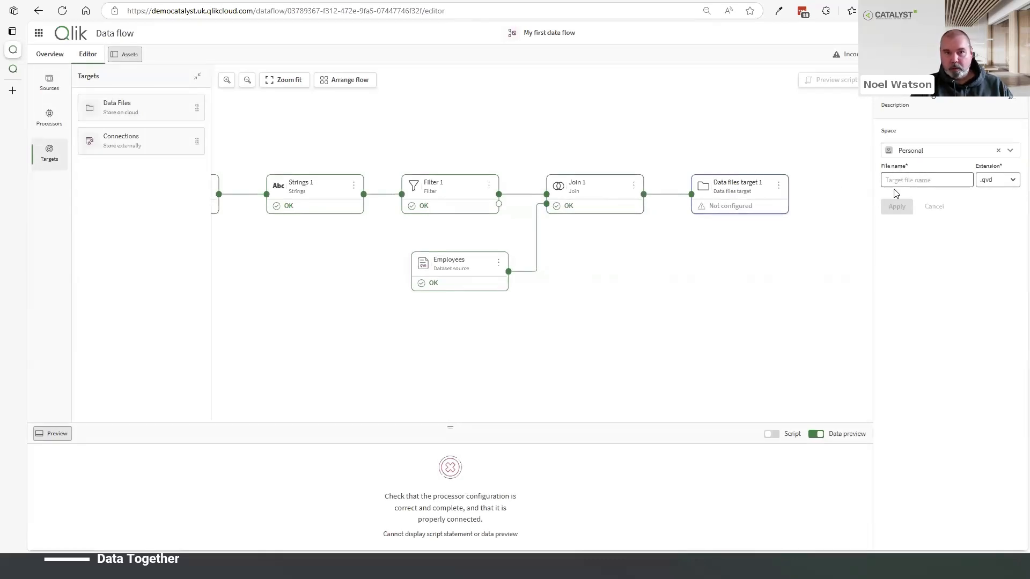
Name the target file OUTPUT with the .qvd extension in the Personal space, apply it, and preview the target's data.
{"action": "left_click", "coordinate": [895, 179]}
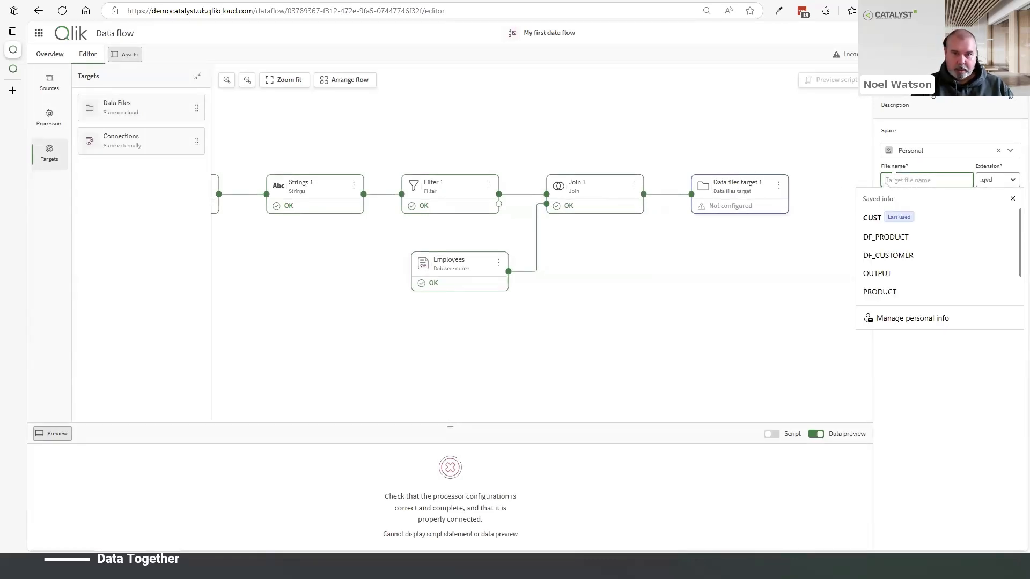
{"action": "left_click", "coordinate": [912, 273]}
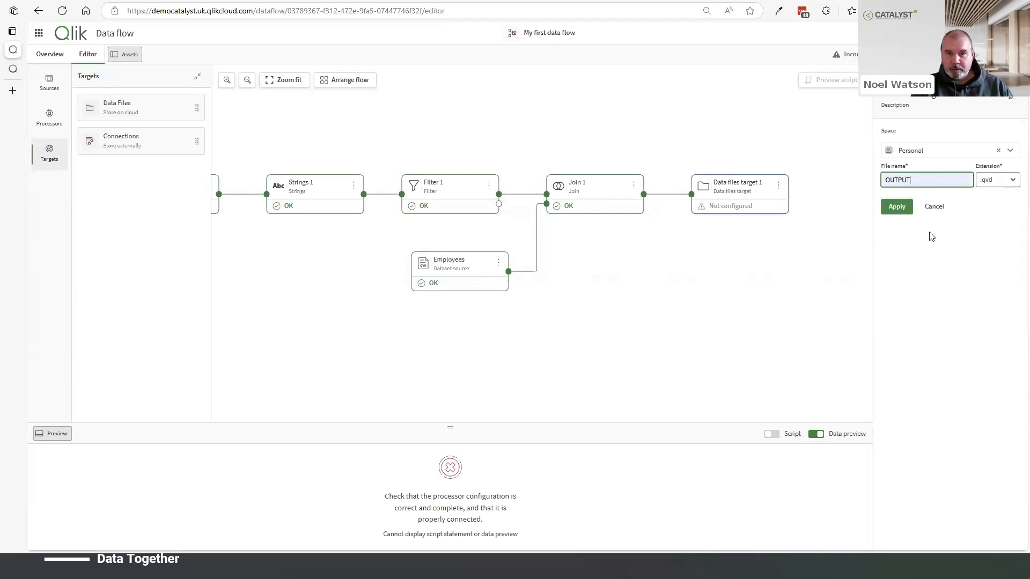
{"action": "left_click", "coordinate": [1012, 183]}
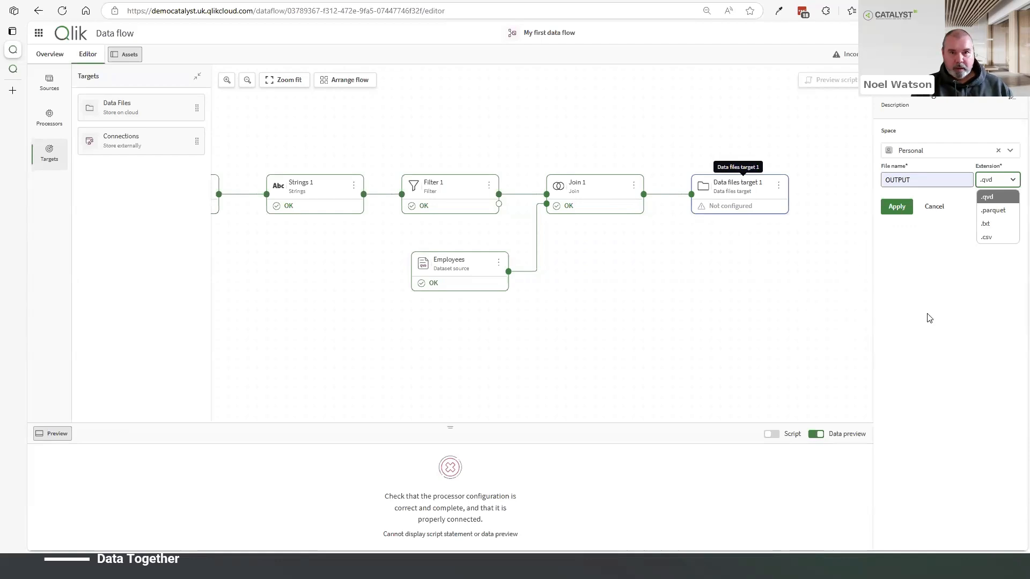
{"action": "left_click", "coordinate": [891, 210]}
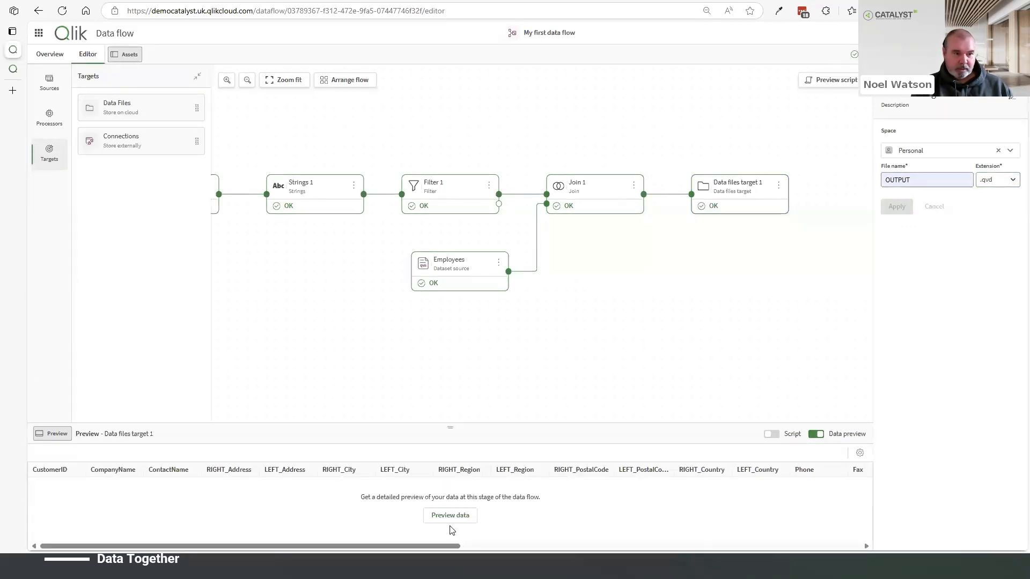
{"action": "left_click", "coordinate": [449, 519]}
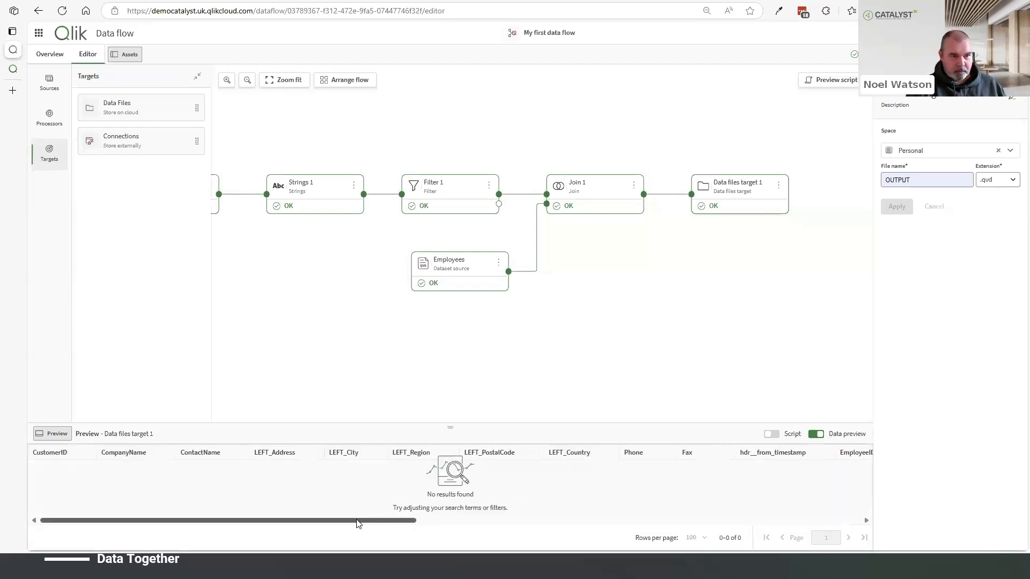
Change the Join type to Left outer join, apply it, and preview the joined data.
{"action": "left_click", "coordinate": [582, 198]}
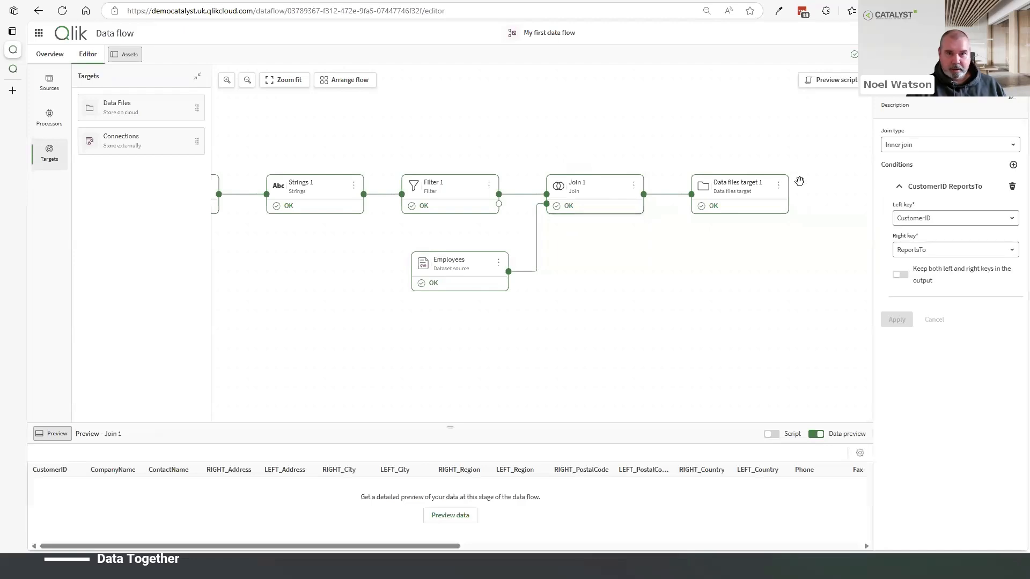
{"action": "left_click", "coordinate": [944, 150]}
{"action": "left_click", "coordinate": [938, 165]}
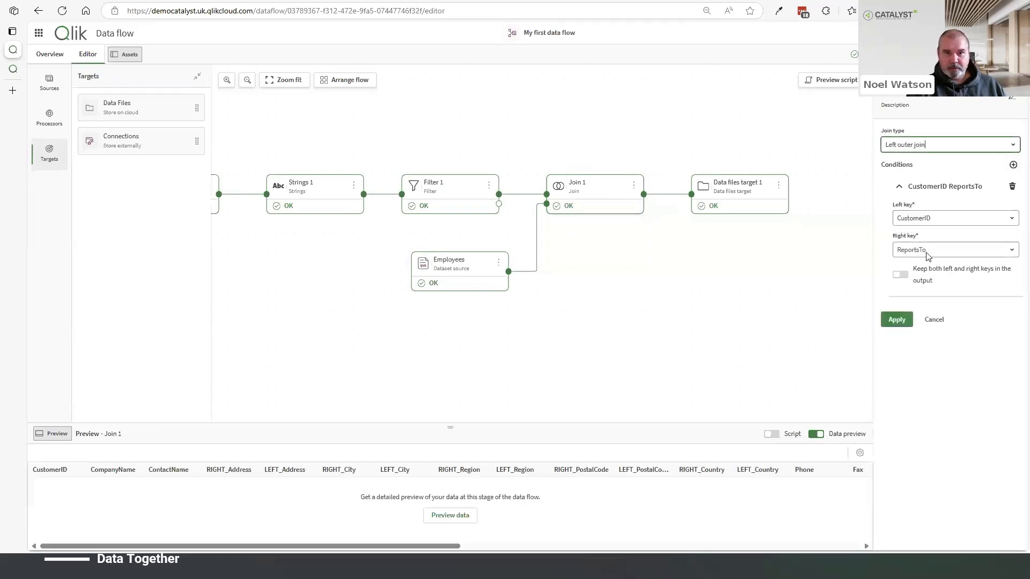
{"action": "left_click", "coordinate": [896, 321]}
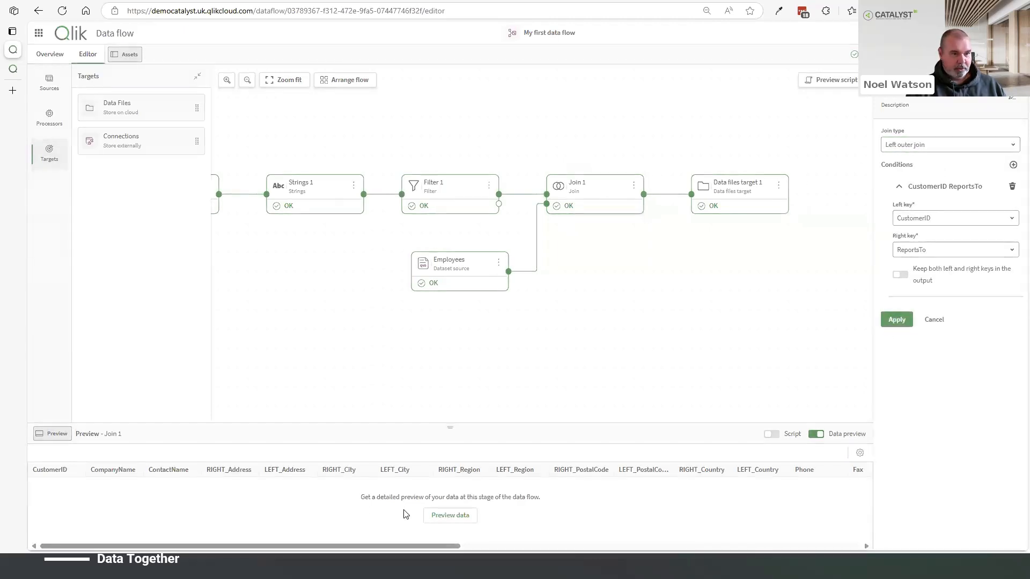
{"action": "left_click", "coordinate": [453, 515]}
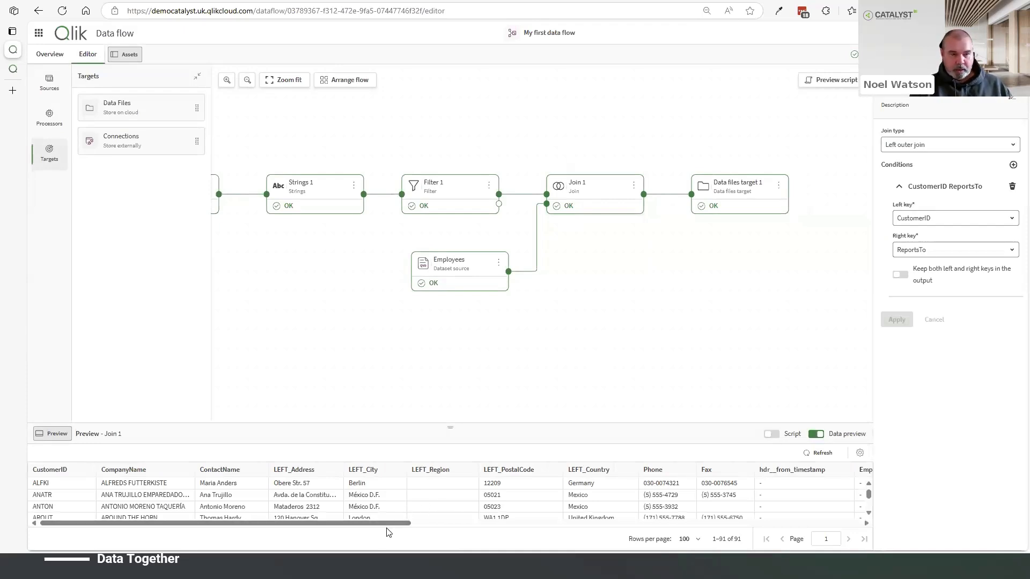
{"action": "scroll", "coordinate": [416, 530], "scroll_direction": "right", "scroll_amount": 1}
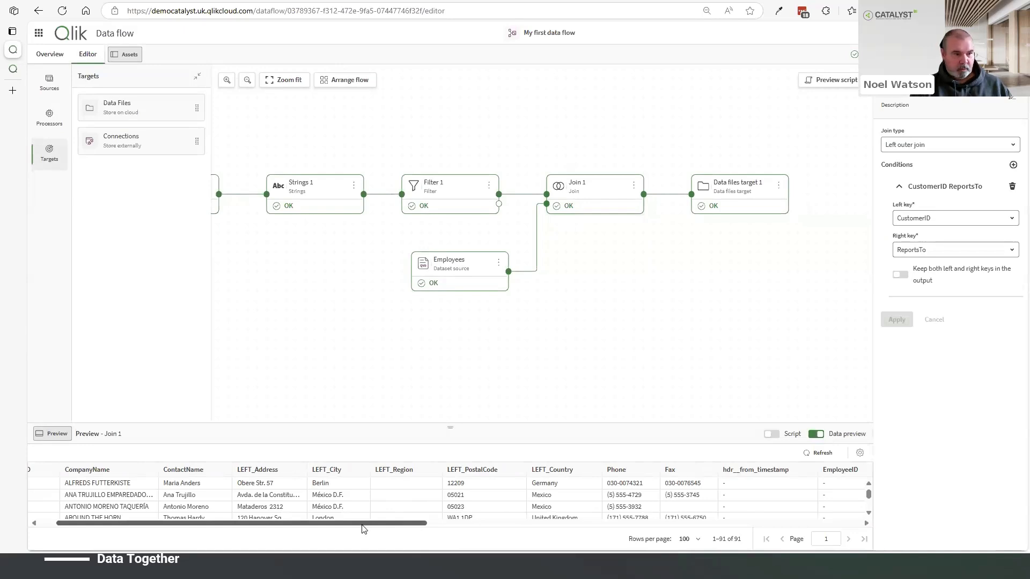
{"action": "scroll", "coordinate": [362, 529], "scroll_direction": "left", "scroll_amount": 1}
Show the script statement in the preview and examine the Filter's generated script down to its WHERE clause.
{"action": "left_click", "coordinate": [772, 434]}
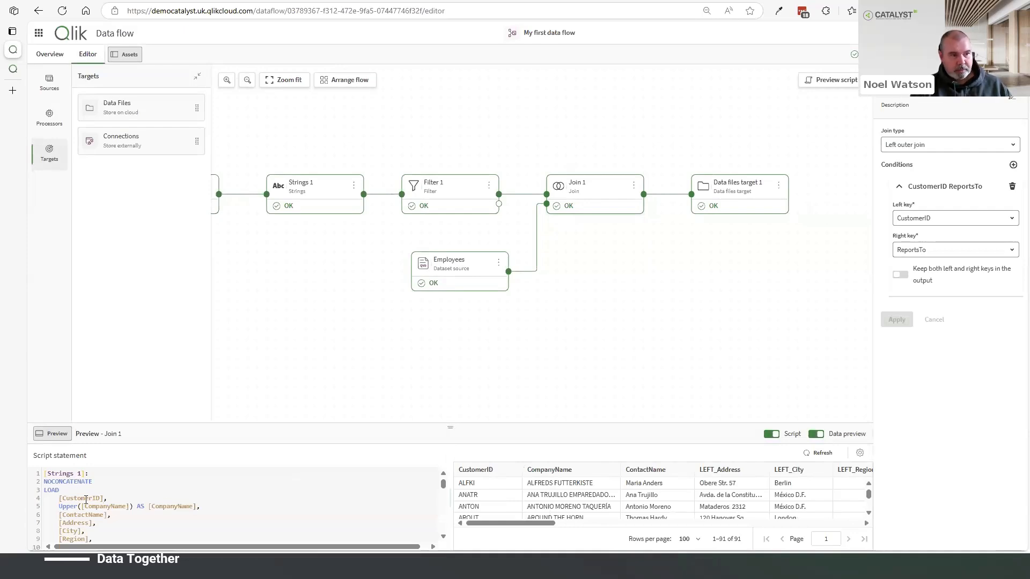
{"action": "left_click", "coordinate": [432, 194]}
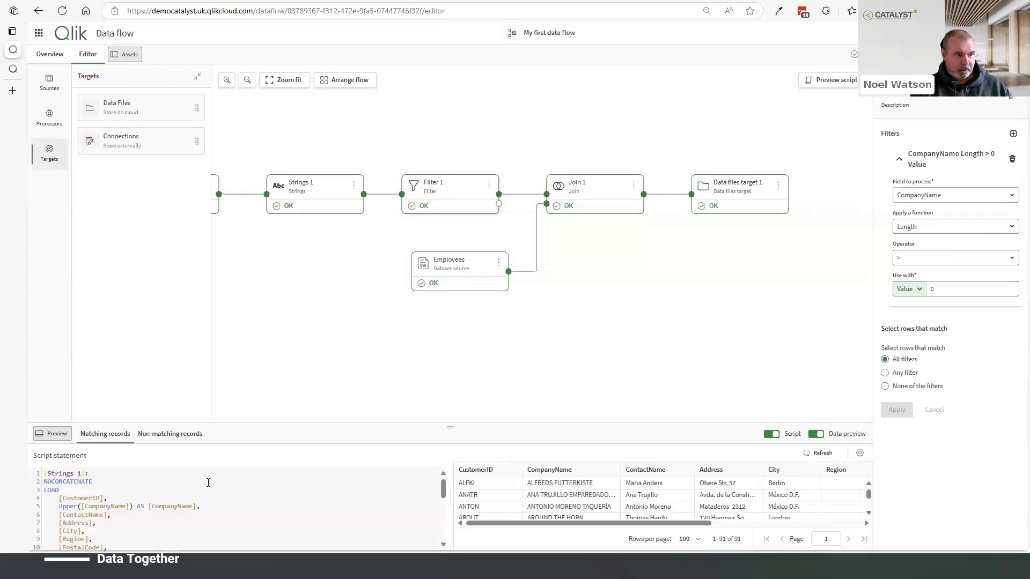
{"action": "scroll", "coordinate": [161, 525], "scroll_direction": "down", "scroll_amount": 5}
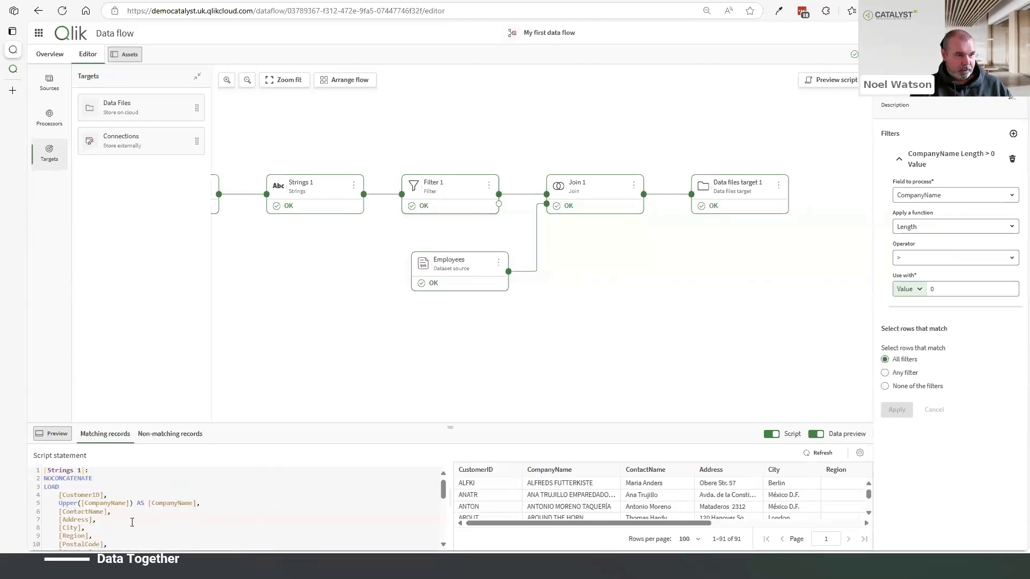
{"action": "scroll", "coordinate": [143, 518], "scroll_direction": "down", "scroll_amount": 3}
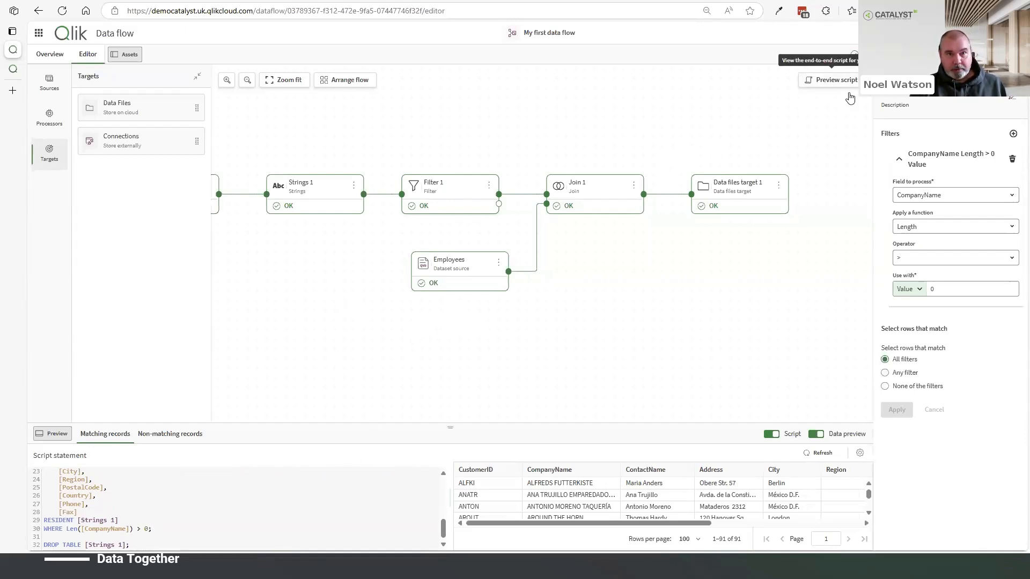
Preview the end-to-end script of the data flow, read it through to the STORE statement, and close it.
{"action": "left_click", "coordinate": [834, 79]}
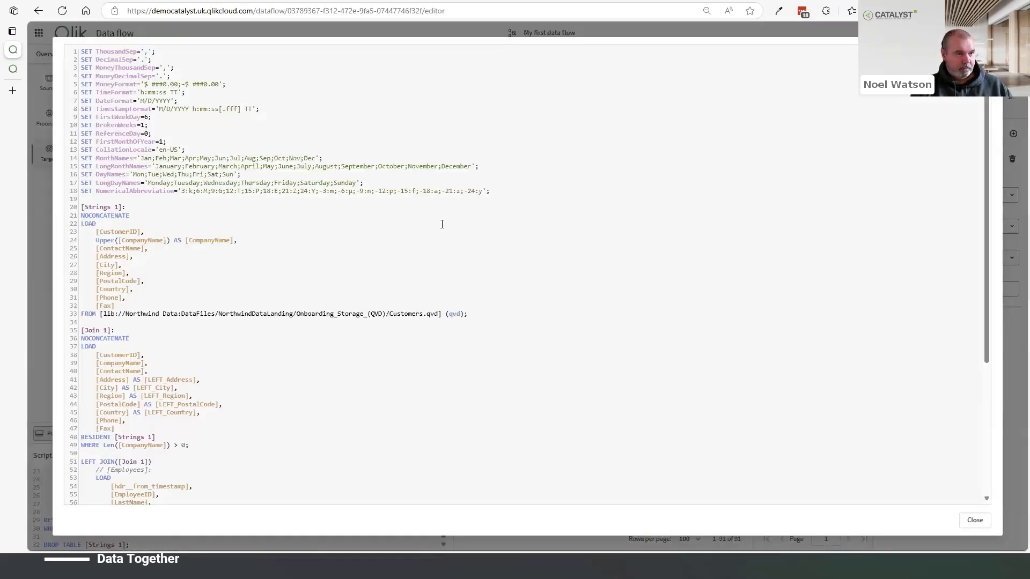
{"action": "scroll", "coordinate": [638, 214], "scroll_direction": "down", "scroll_amount": 5}
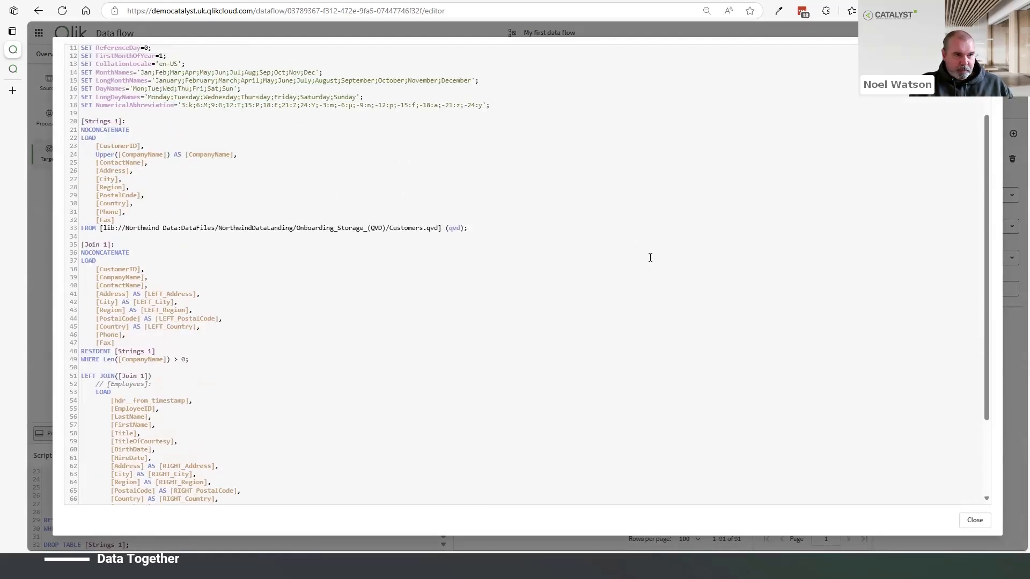
{"action": "scroll", "coordinate": [659, 252], "scroll_direction": "down", "scroll_amount": 3}
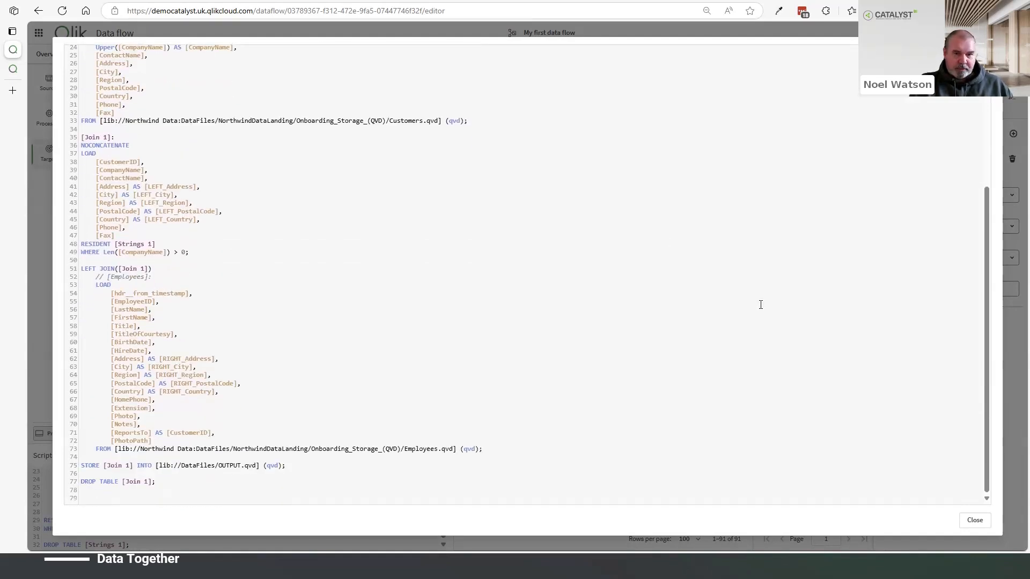
{"action": "left_click", "coordinate": [975, 521]}
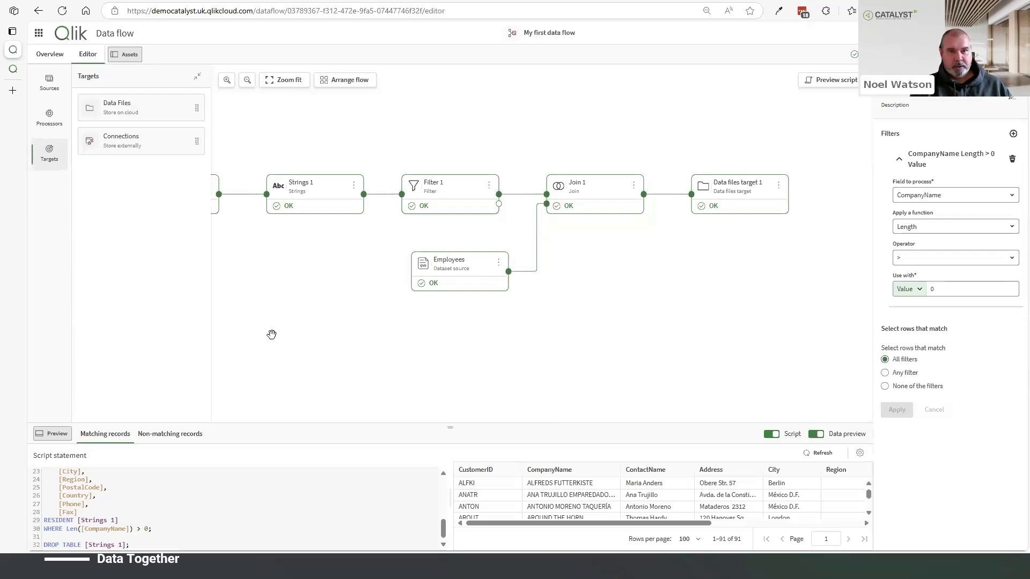
Switch to the DataFlow Webinar data flow, reconnect its session, and examine its source datasets and joins.
{"action": "left_click", "coordinate": [10, 71]}
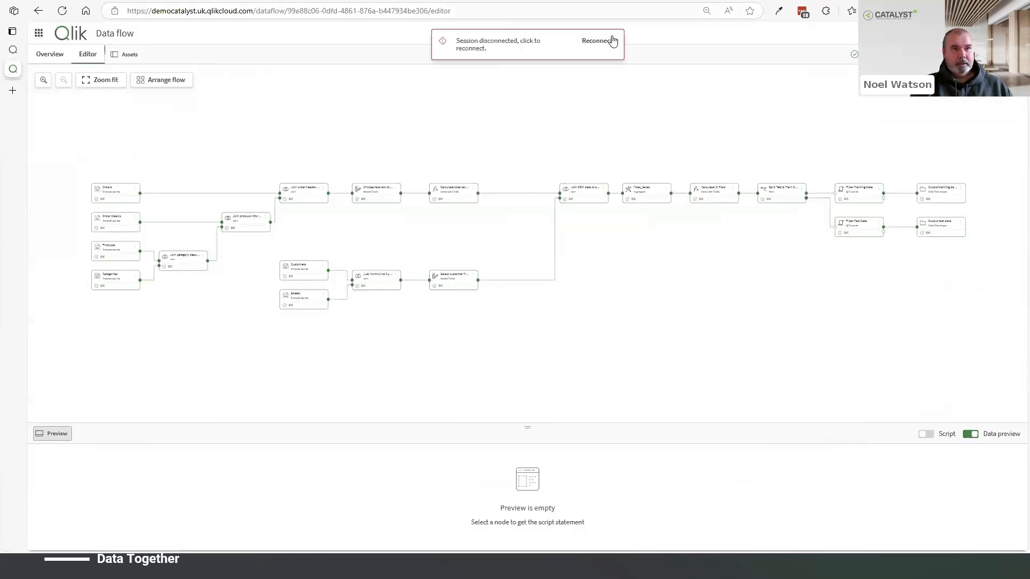
{"action": "left_click", "coordinate": [603, 40]}
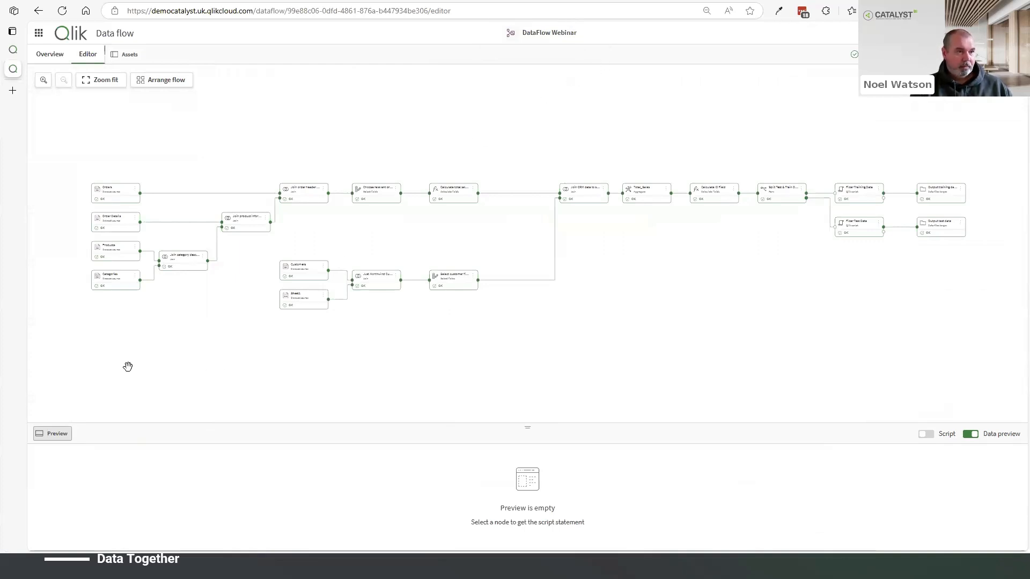
{"action": "left_click_drag", "start_coordinate": [102, 340], "coordinate": [276, 355]}
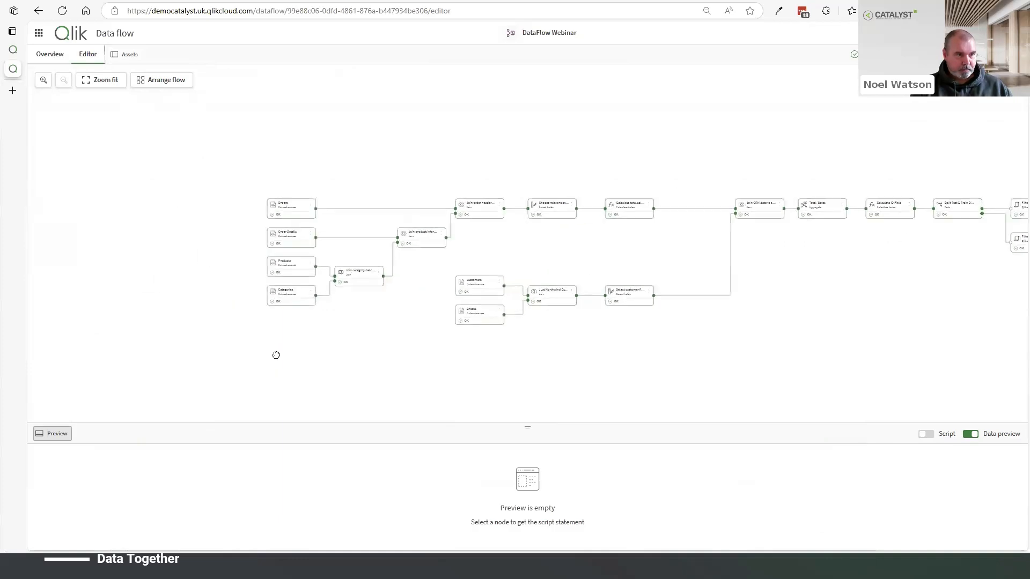
{"action": "scroll", "coordinate": [251, 346], "scroll_direction": "up", "scroll_amount": 4}
{"action": "scroll", "coordinate": [251, 345], "scroll_direction": "up", "scroll_amount": 1}
{"action": "left_click_drag", "start_coordinate": [450, 322], "coordinate": [313, 401]}
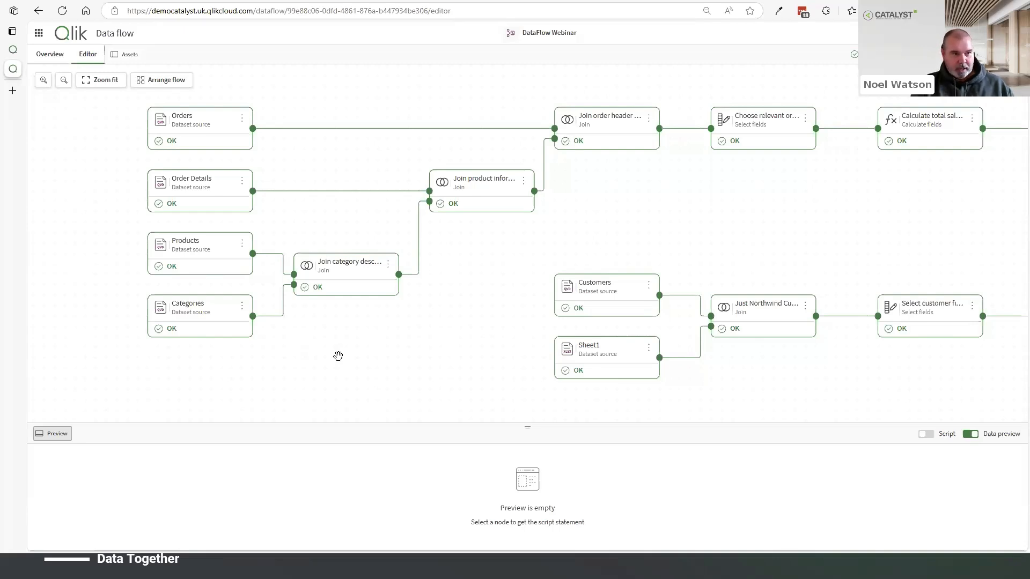
Preview the data of the Categories source and examine the expression in the Calculate total sales value processor.
{"action": "left_click", "coordinate": [204, 303]}
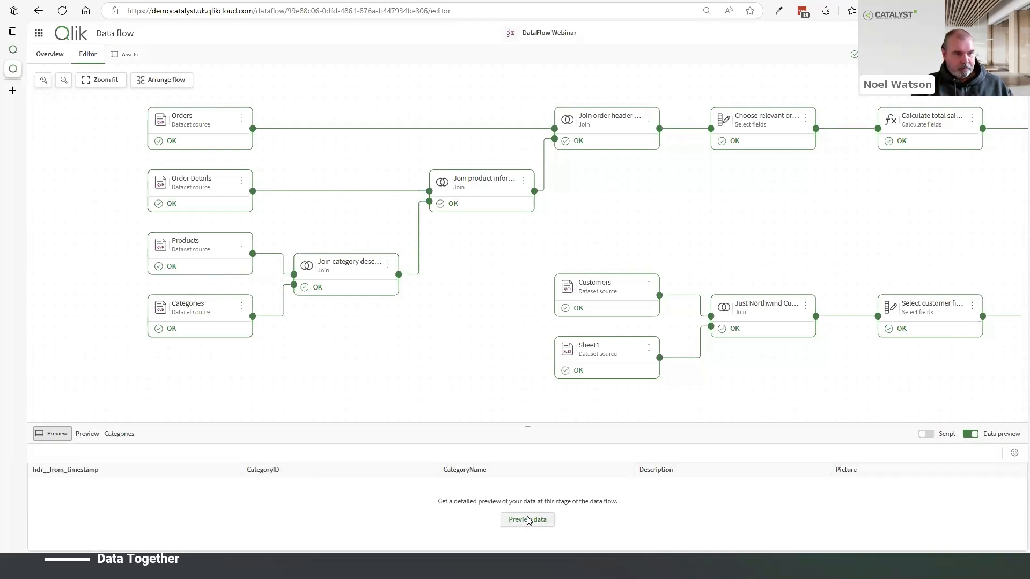
{"action": "left_click", "coordinate": [528, 520]}
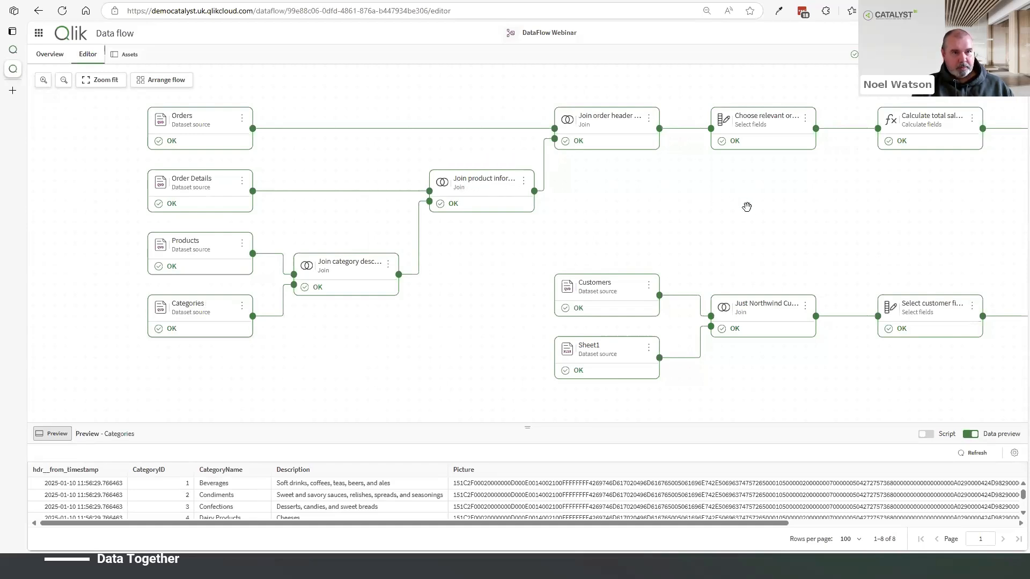
{"action": "left_click_drag", "start_coordinate": [694, 214], "coordinate": [499, 236]}
{"action": "left_click_drag", "start_coordinate": [657, 241], "coordinate": [636, 243]}
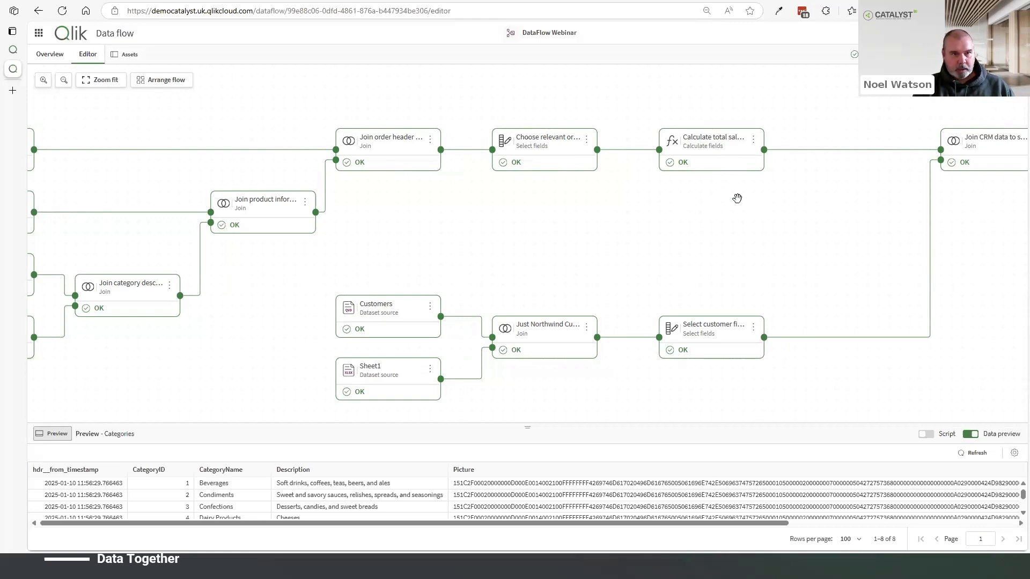
{"action": "left_click", "coordinate": [722, 144]}
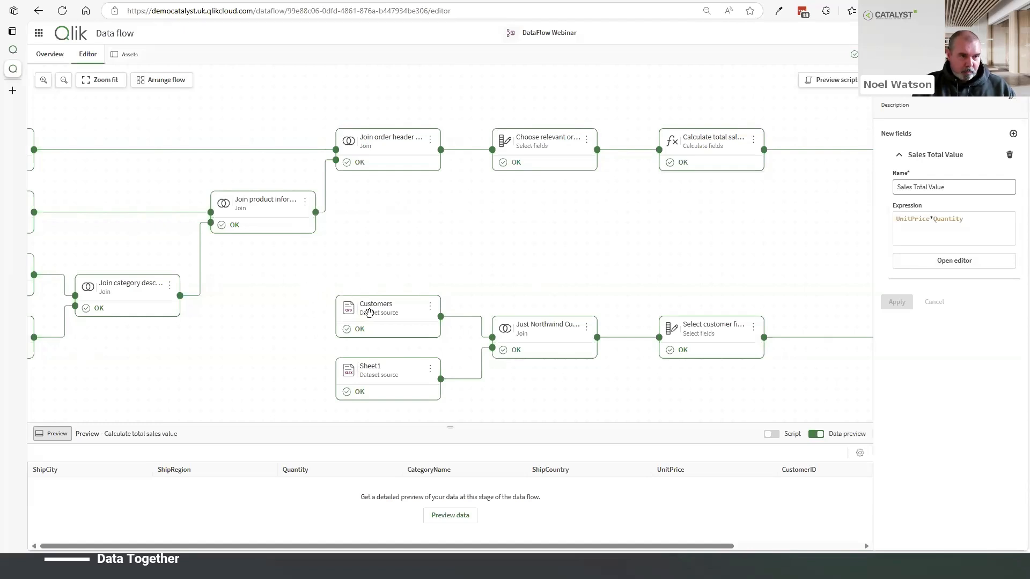
Preview the data of the Sheet1 source from Customer_CRM_Data.xlsx and deselect the node.
{"action": "left_click", "coordinate": [376, 377]}
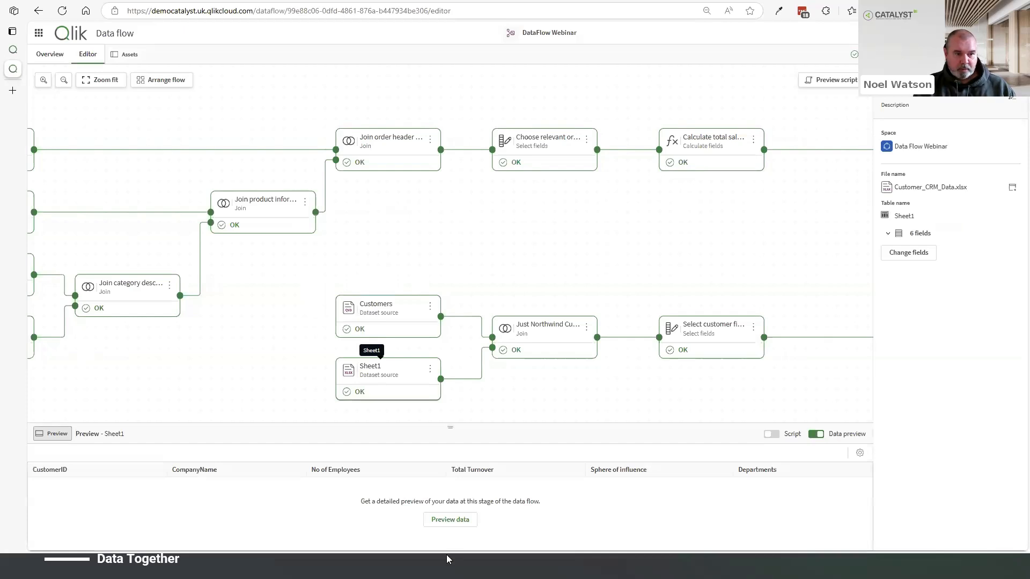
{"action": "left_click", "coordinate": [461, 520]}
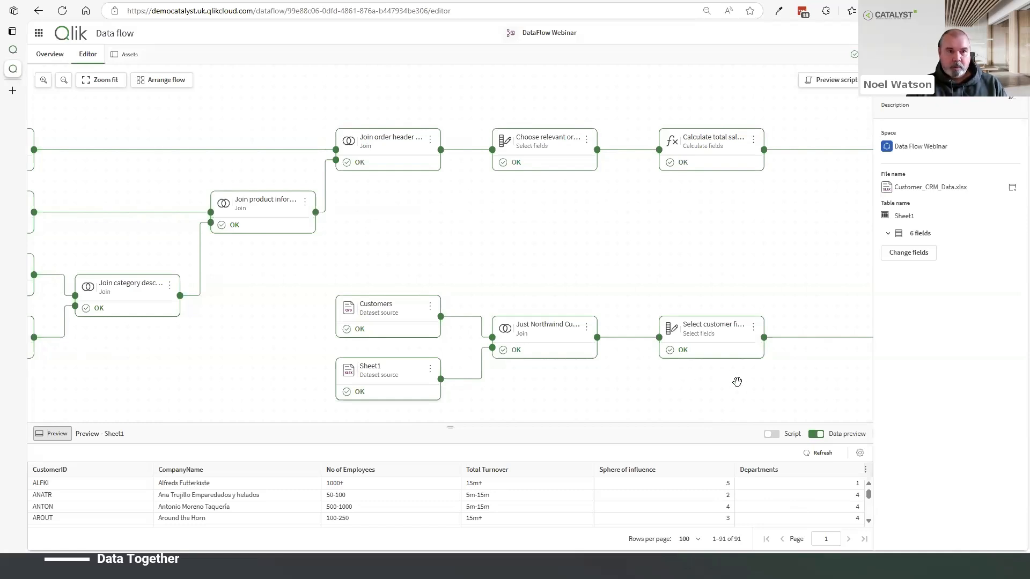
{"action": "left_click", "coordinate": [630, 376]}
Examine the Total_Sales aggregate's group-by fields and operation, and preview its data.
{"action": "left_click_drag", "start_coordinate": [629, 404], "coordinate": [23, 296]}
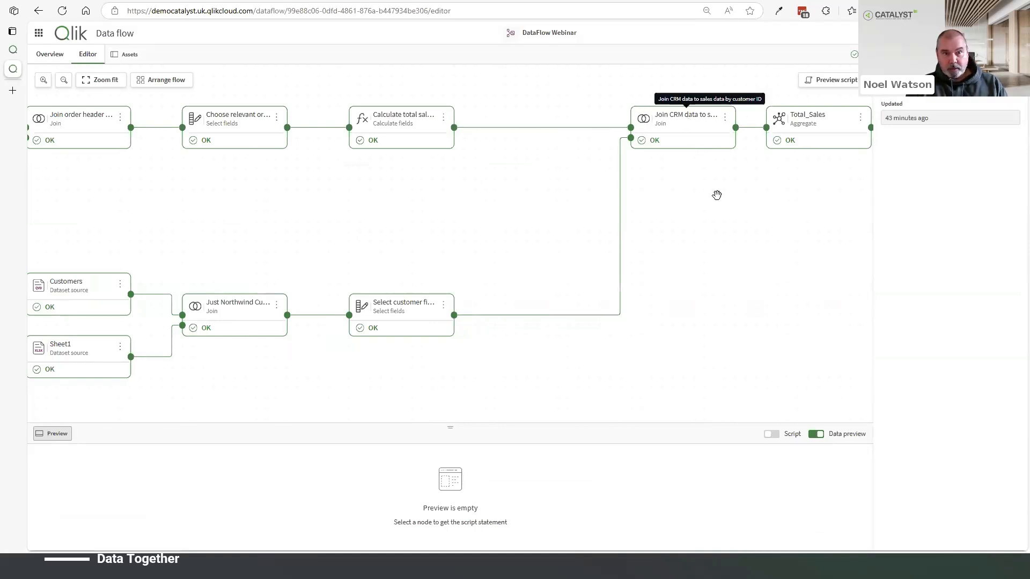
{"action": "left_click_drag", "start_coordinate": [661, 226], "coordinate": [560, 223]}
{"action": "left_click", "coordinate": [713, 118]}
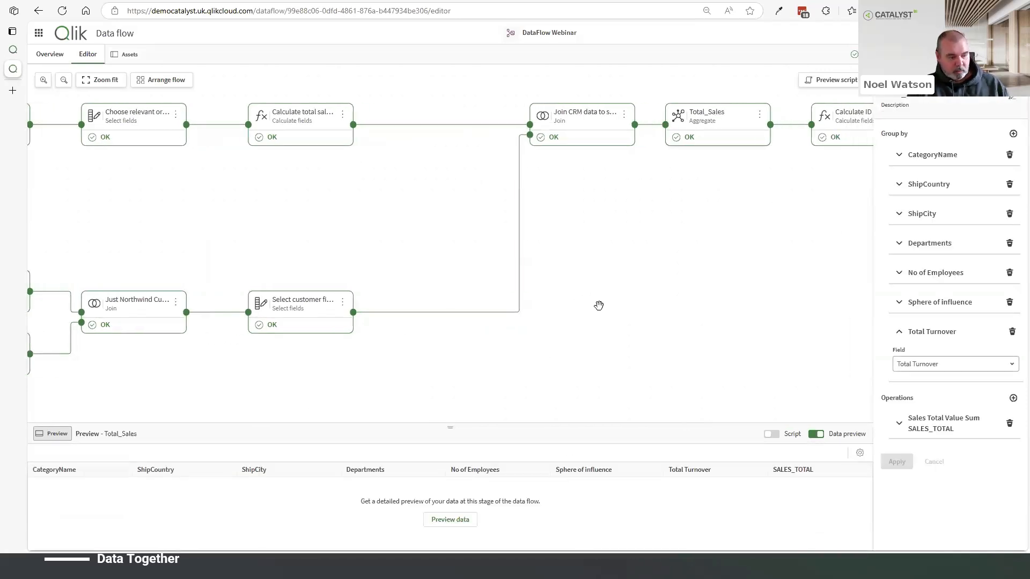
{"action": "scroll", "coordinate": [598, 305], "scroll_direction": "down", "scroll_amount": 3}
{"action": "scroll", "coordinate": [692, 320], "scroll_direction": "left", "scroll_amount": 3}
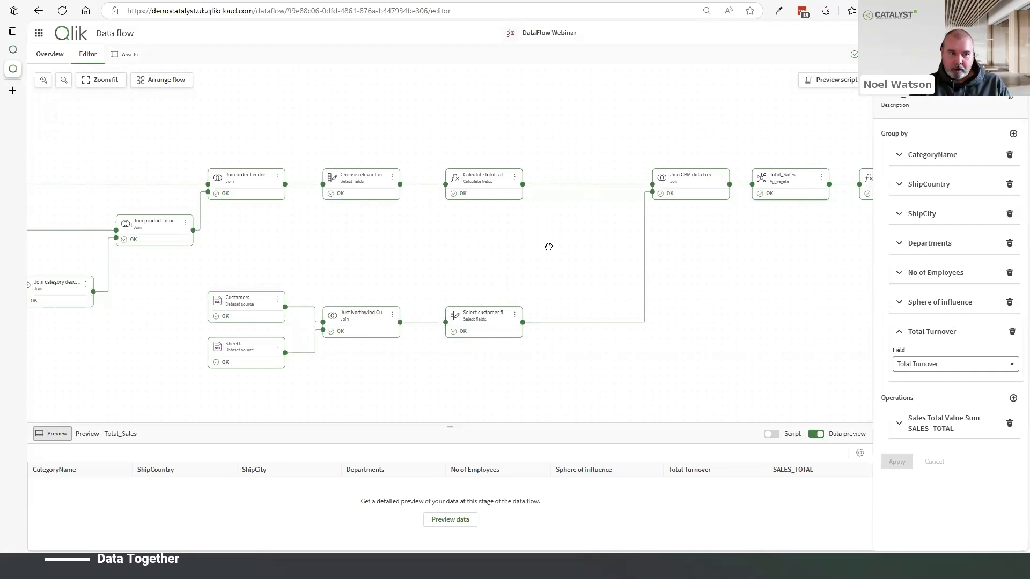
{"action": "left_click_drag", "start_coordinate": [548, 246], "coordinate": [537, 241]}
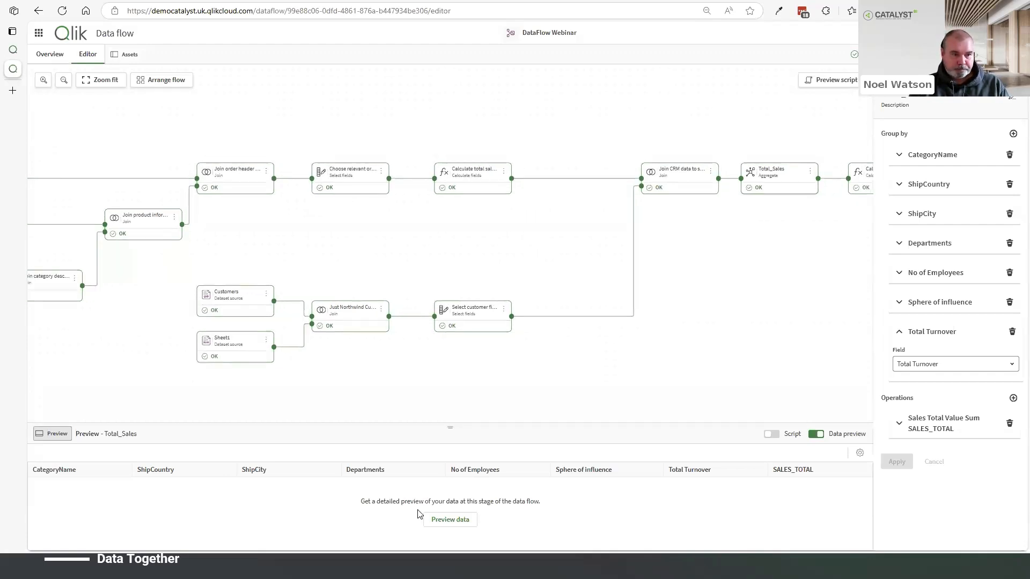
{"action": "left_click", "coordinate": [447, 517]}
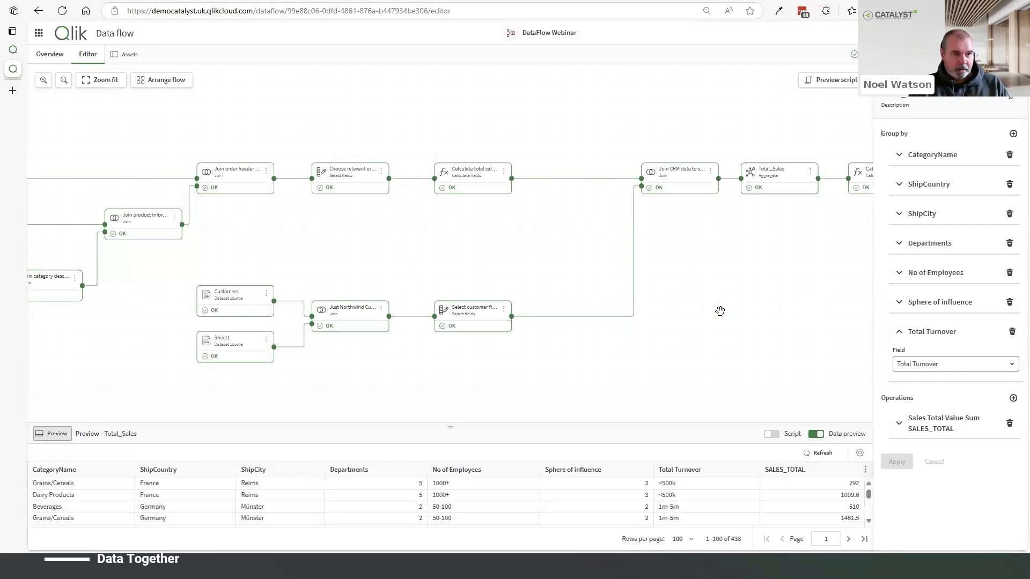
Follow the flow past the Split Test & Train Data fork and examine the Filter Training Data script.
{"action": "left_click_drag", "start_coordinate": [695, 279], "coordinate": [539, 273]}
{"action": "left_click_drag", "start_coordinate": [771, 273], "coordinate": [688, 274]}
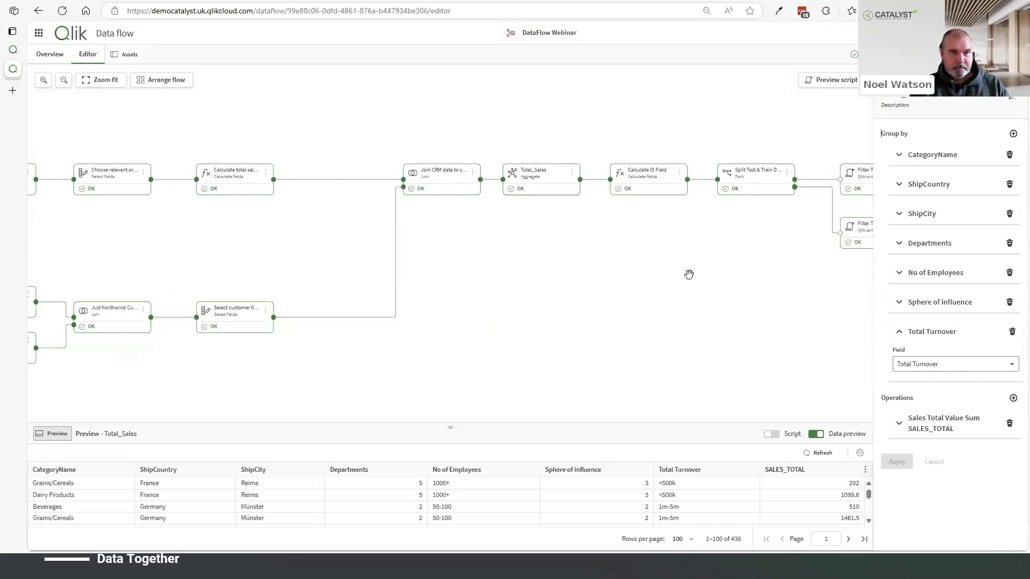
{"action": "left_click_drag", "start_coordinate": [725, 305], "coordinate": [609, 308]}
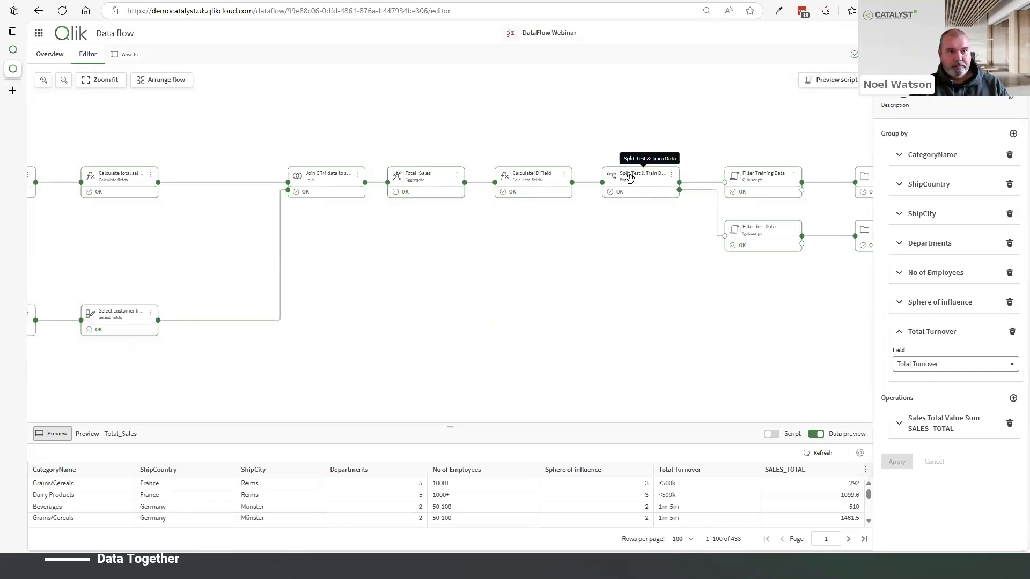
{"action": "left_click_drag", "start_coordinate": [692, 287], "coordinate": [575, 294]}
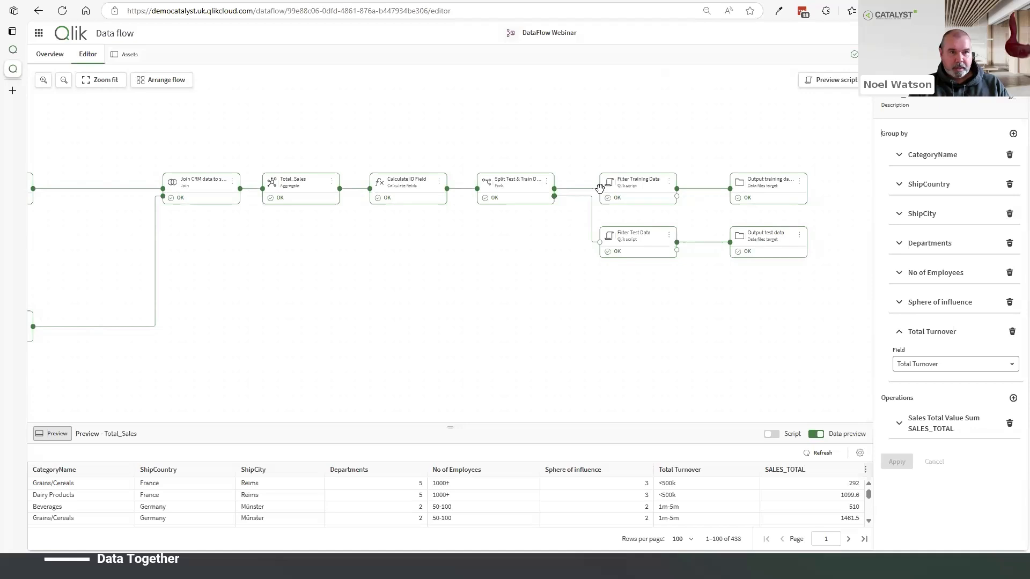
{"action": "left_click", "coordinate": [636, 186]}
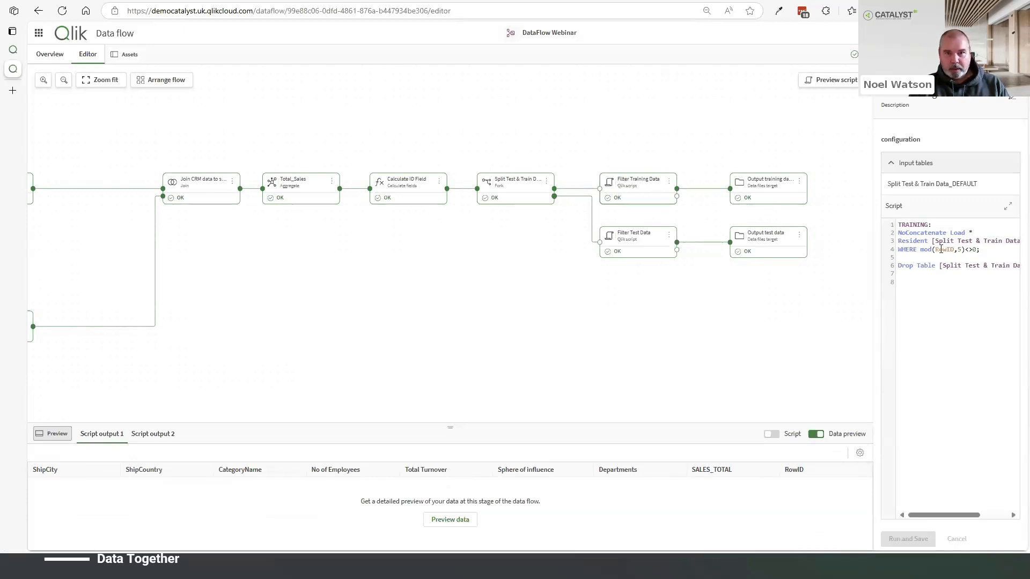
{"action": "type", "text": ")"}
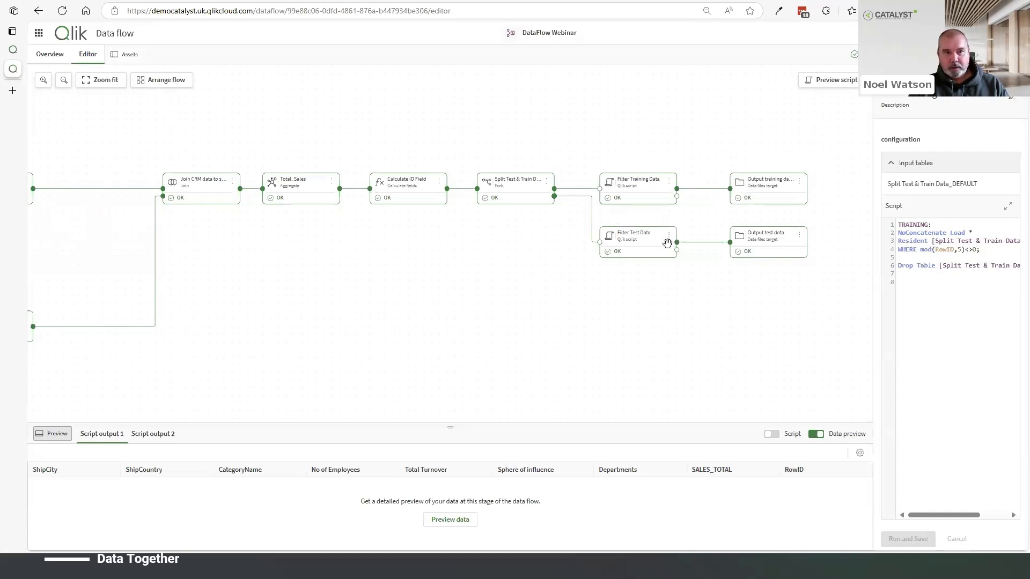
Check the space, file name and extension settings of the test and training output targets.
{"action": "left_click", "coordinate": [767, 244]}
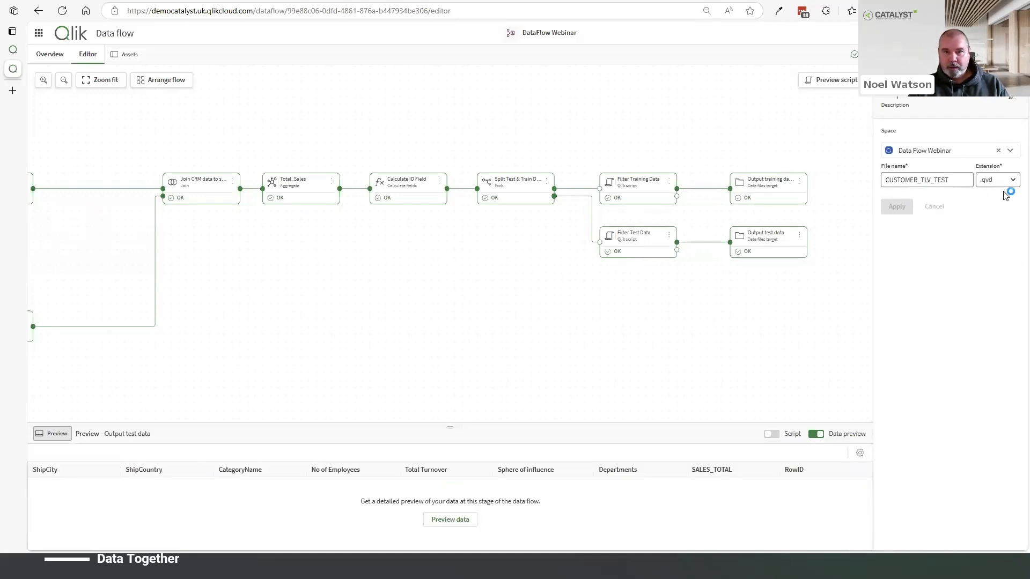
{"action": "left_click", "coordinate": [763, 182]}
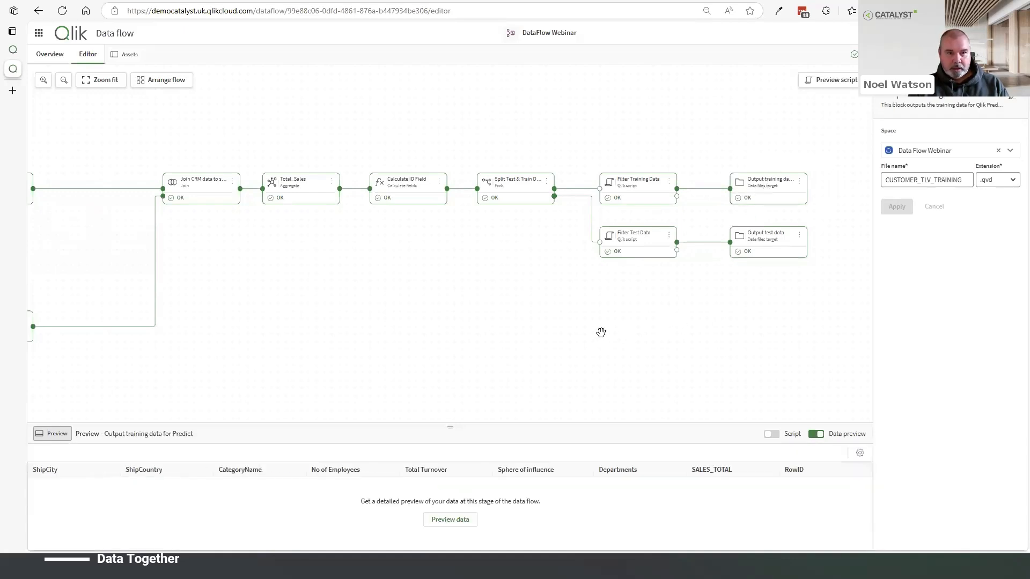
{"action": "left_click_drag", "start_coordinate": [689, 333], "coordinate": [821, 319]}
Preview the complete generated script of the DataFlow Webinar flow, read it through to its end, and close it.
{"action": "left_click", "coordinate": [829, 80]}
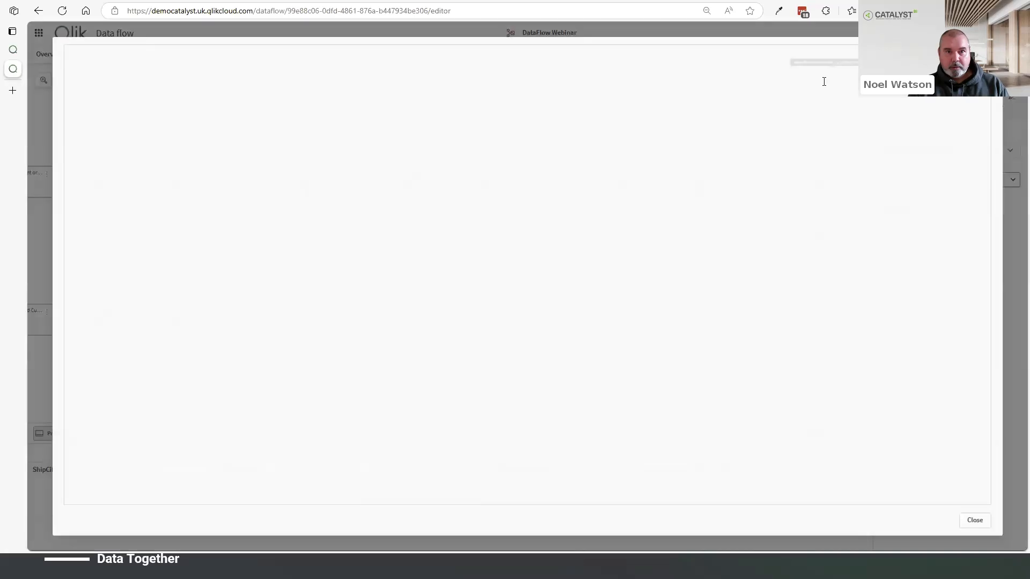
{"action": "scroll", "coordinate": [279, 346], "scroll_direction": "down", "scroll_amount": 12}
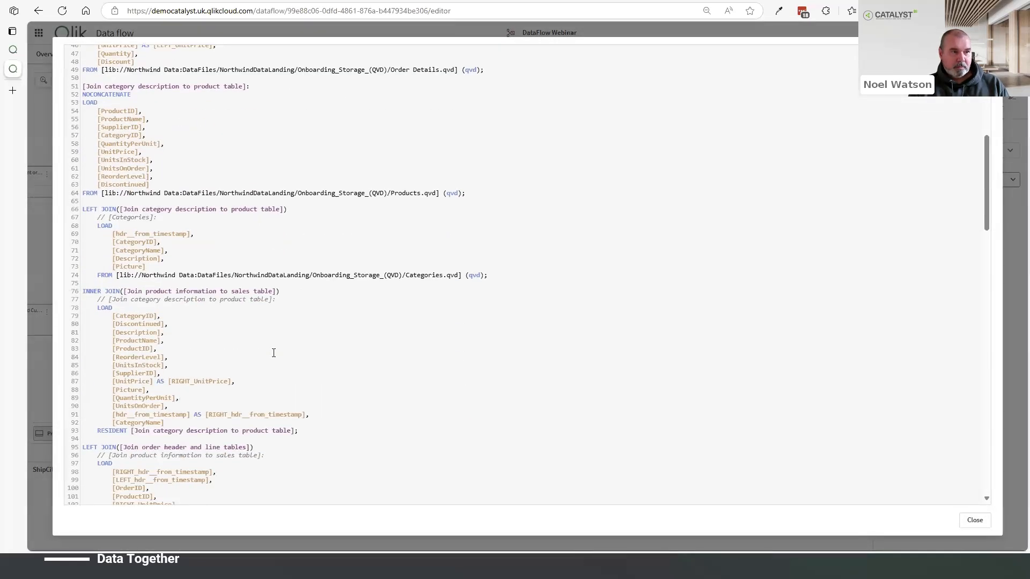
{"action": "scroll", "coordinate": [275, 352], "scroll_direction": "down", "scroll_amount": 18}
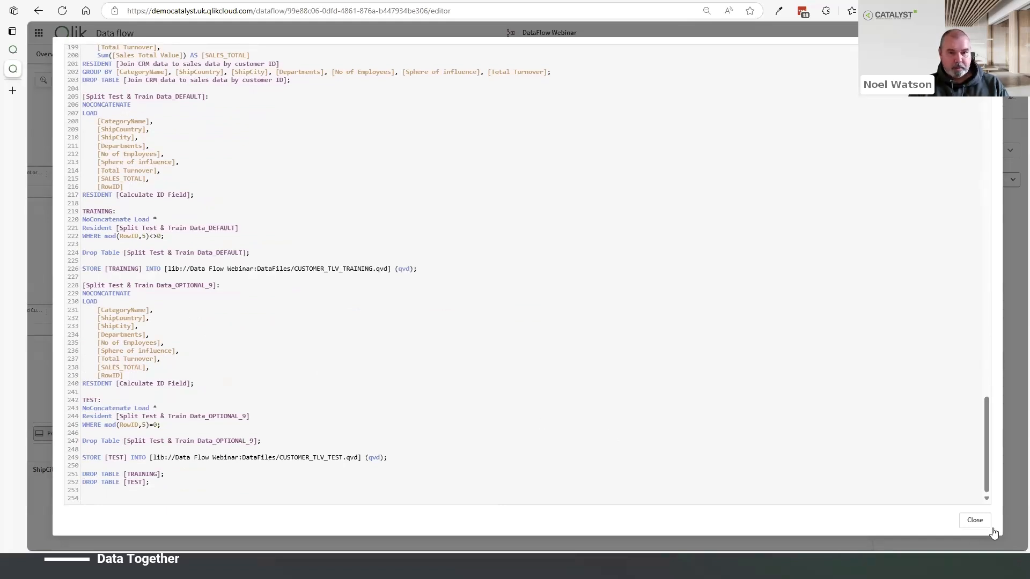
{"action": "left_click", "coordinate": [974, 520]}
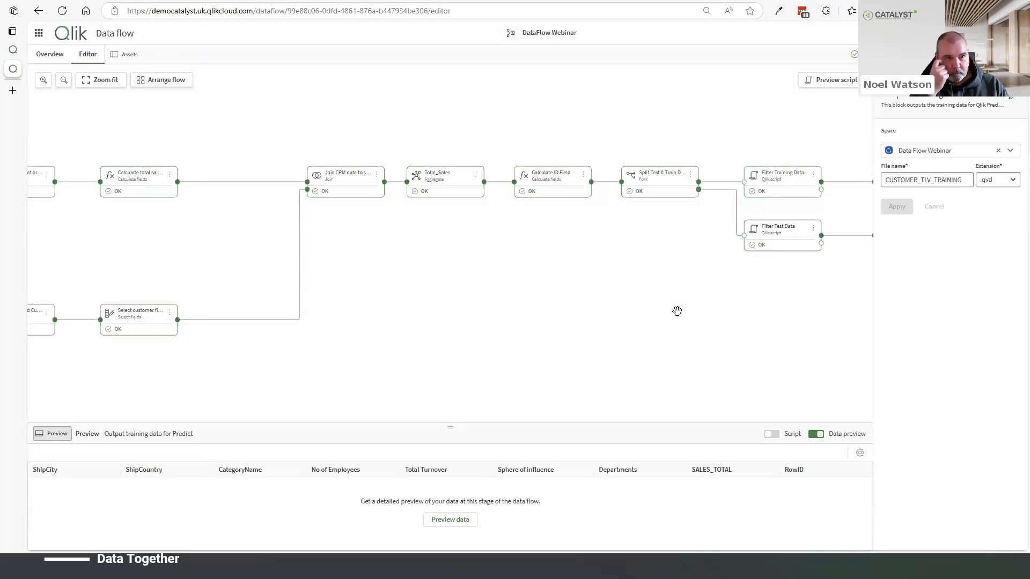
Check the data flow's overview summary, return to the editor, and bring the whole flow into view.
{"action": "left_click_drag", "start_coordinate": [383, 250], "coordinate": [595, 274]}
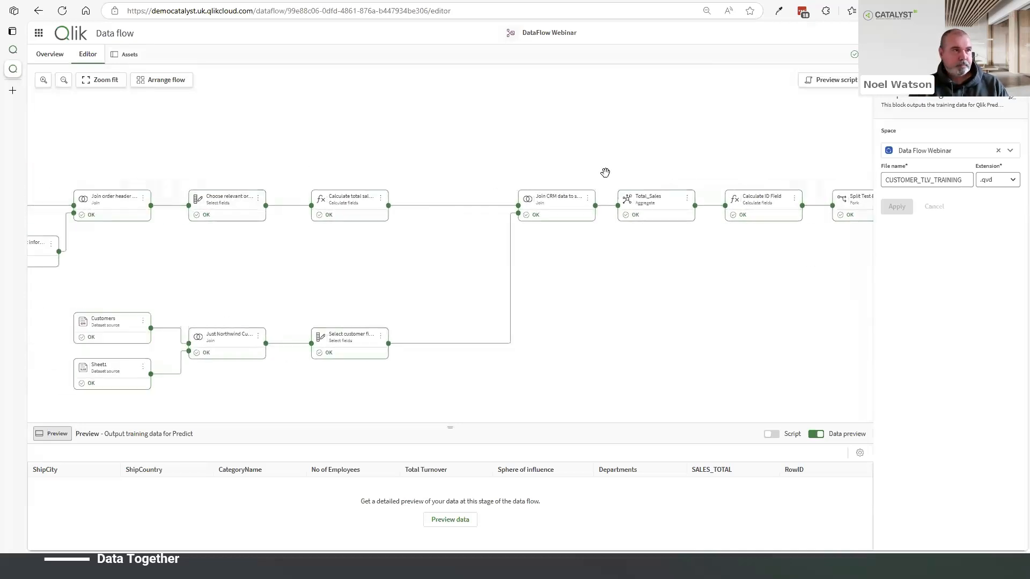
{"action": "left_click", "coordinate": [48, 56]}
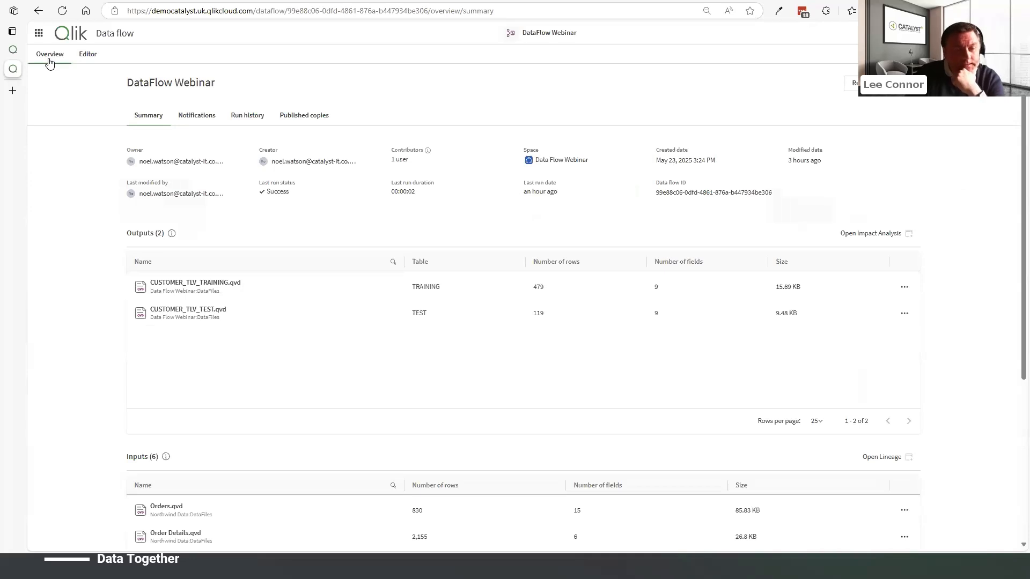
{"action": "left_click", "coordinate": [85, 58]}
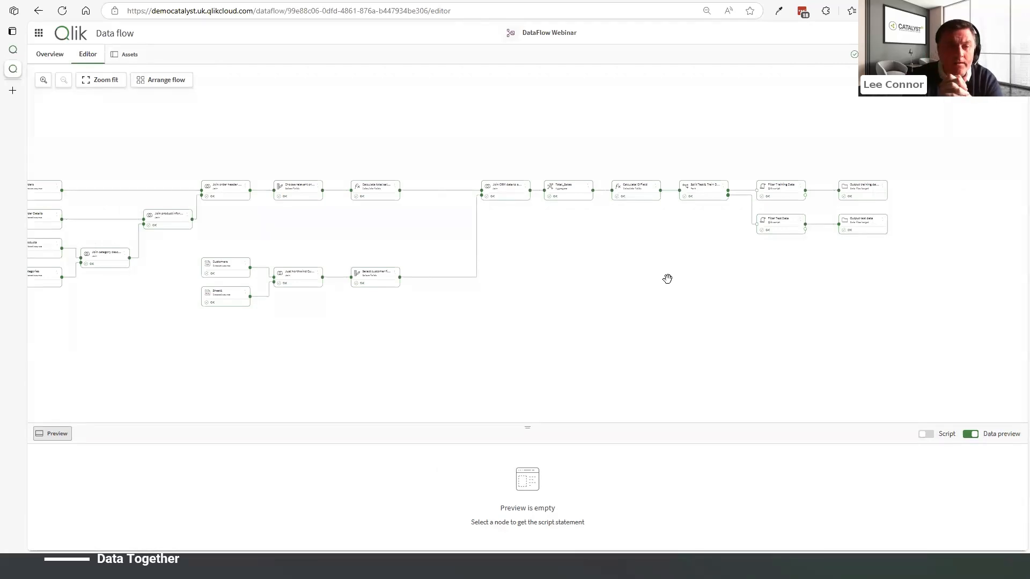
{"action": "left_click_drag", "start_coordinate": [655, 288], "coordinate": [703, 305]}
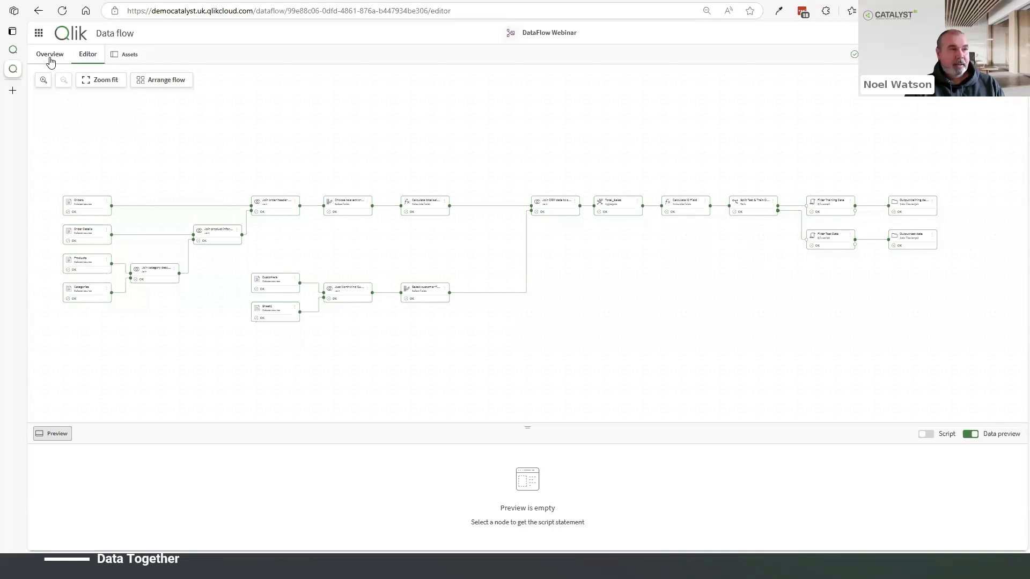
Review the outputs and inputs listed in the data flow's overview.
{"action": "left_click", "coordinate": [50, 58]}
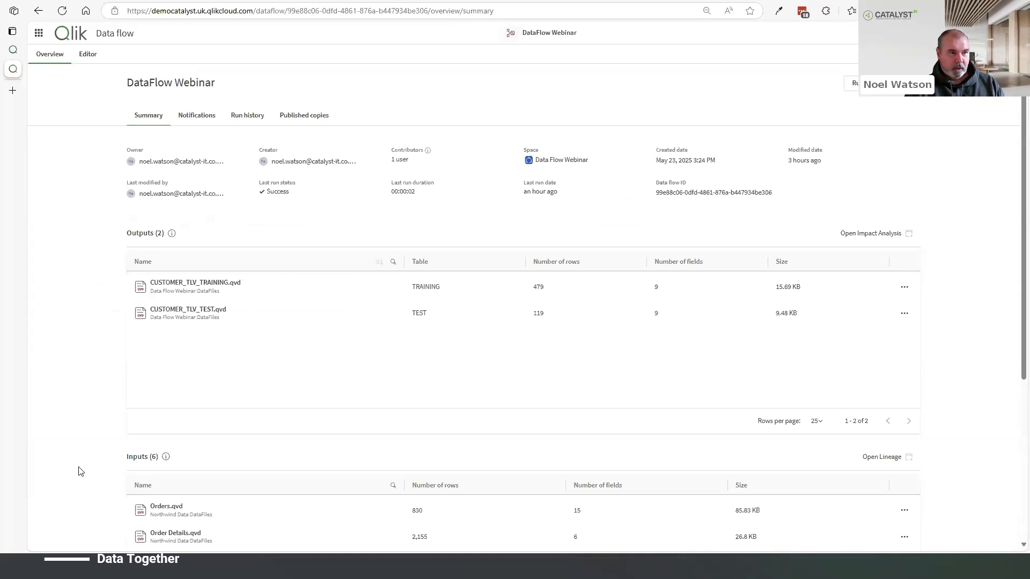
{"action": "scroll", "coordinate": [99, 415], "scroll_direction": "down", "scroll_amount": 3}
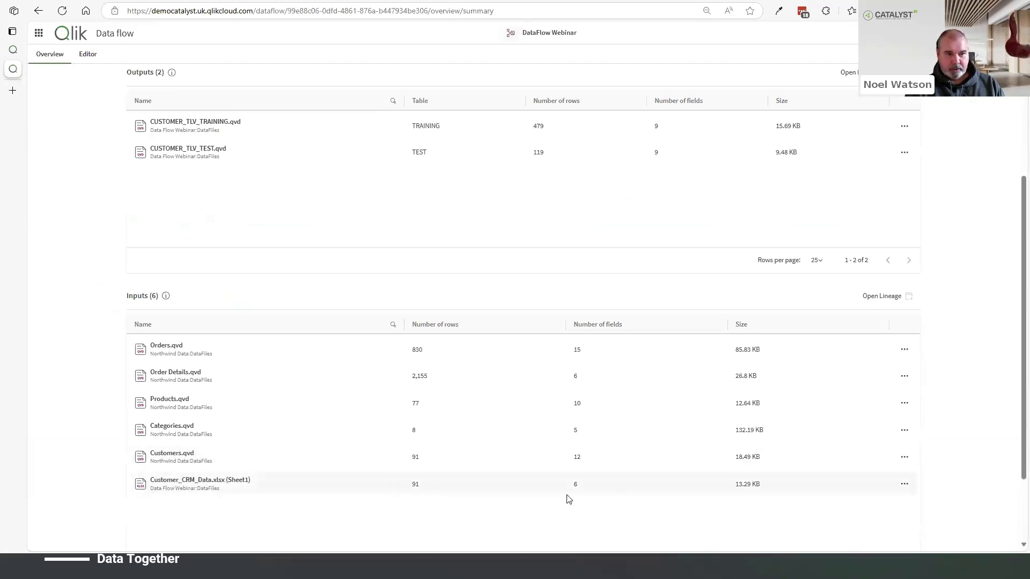
{"action": "scroll", "coordinate": [456, 427], "scroll_direction": "up", "scroll_amount": 3}
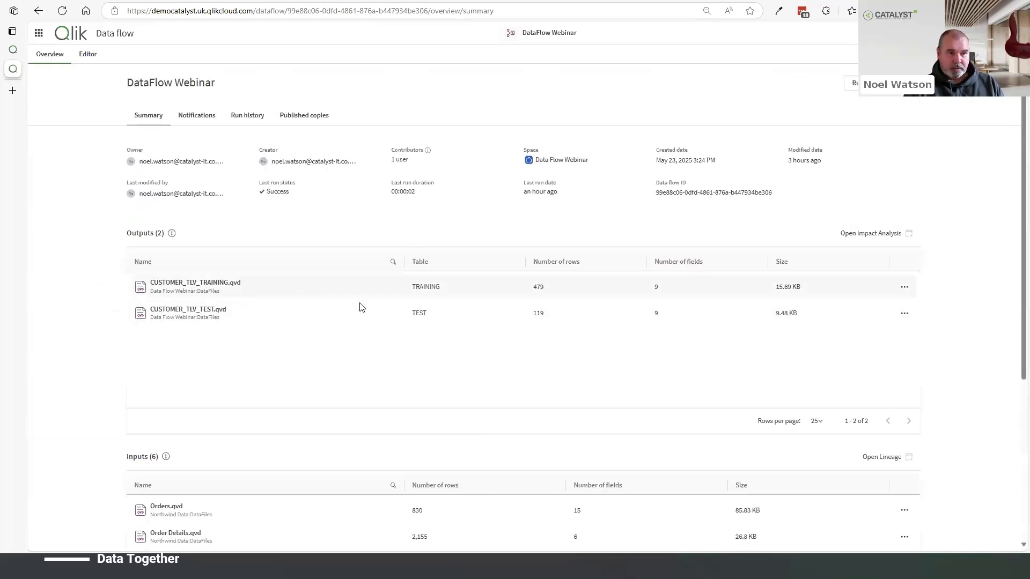
Open the lineage of CUSTOMER_TLV_TRAINING.qvd, check its field list, and trace its upstream sources.
{"action": "left_click", "coordinate": [905, 288]}
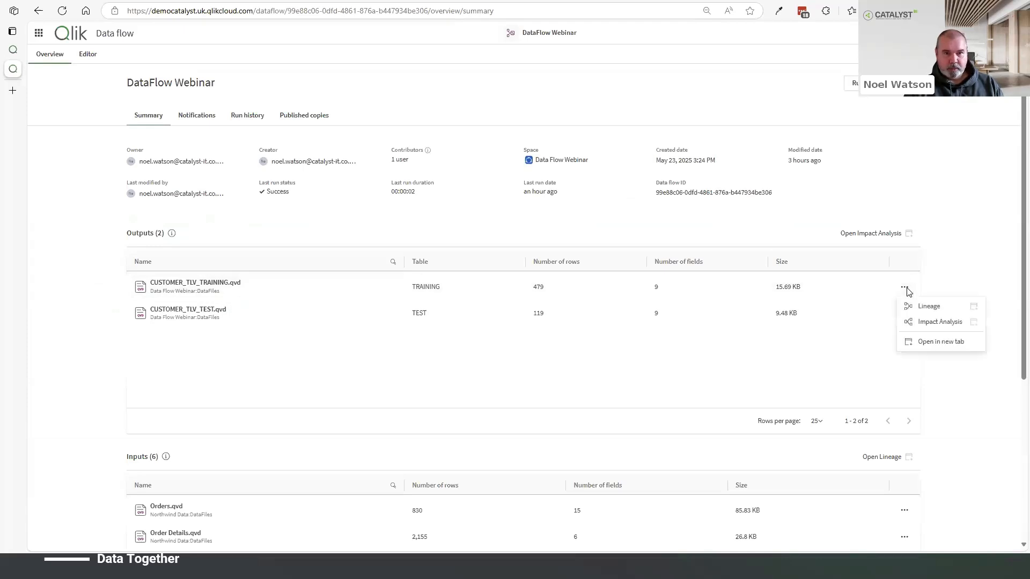
{"action": "left_click", "coordinate": [940, 311]}
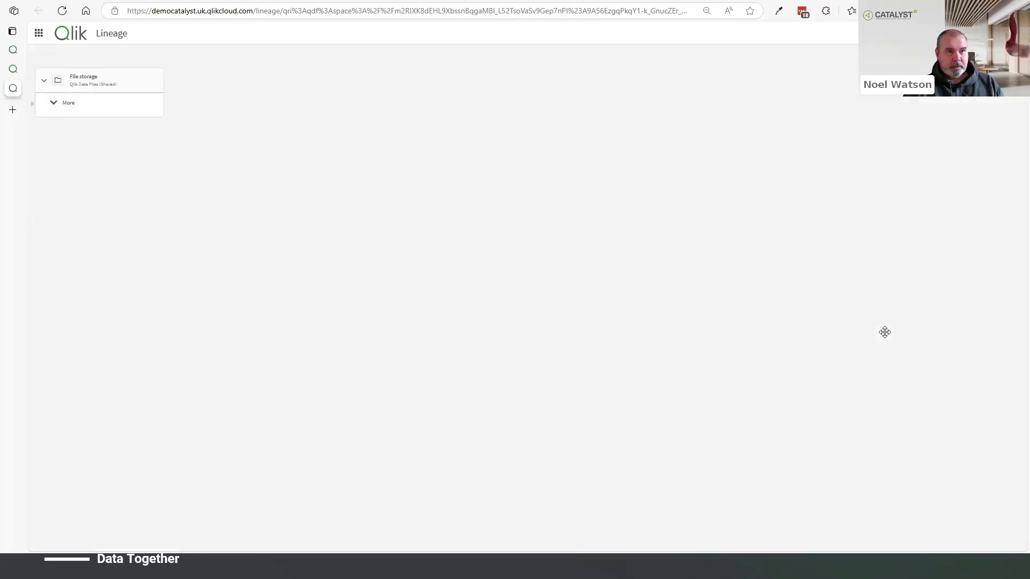
{"action": "left_click_drag", "start_coordinate": [377, 172], "coordinate": [472, 250]}
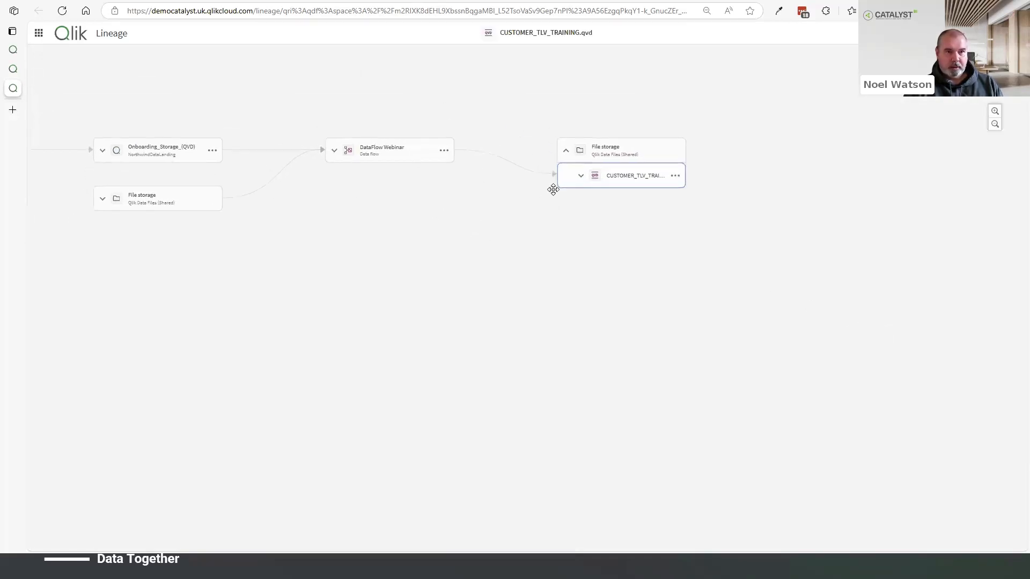
{"action": "left_click", "coordinate": [580, 177]}
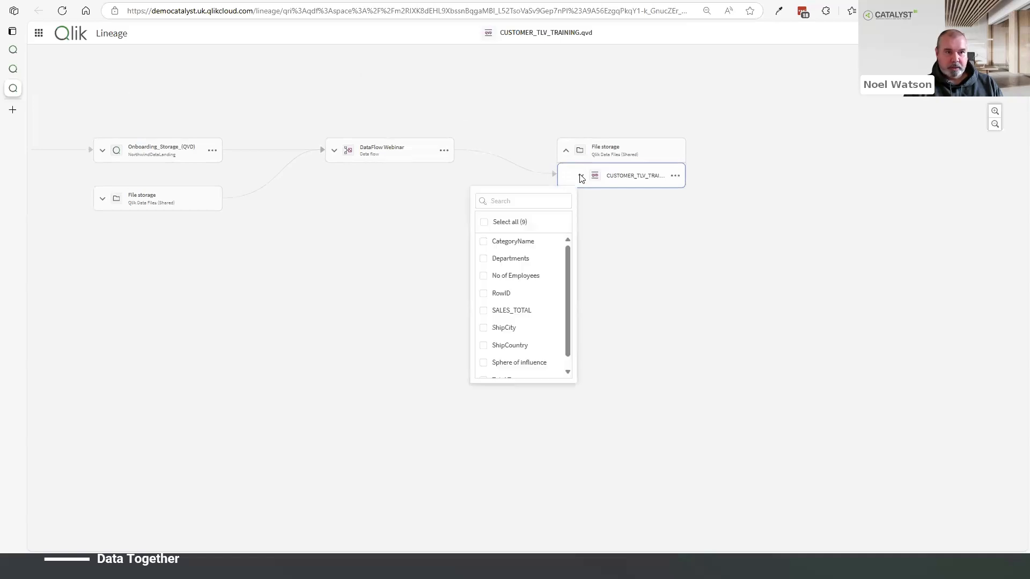
{"action": "left_click", "coordinate": [580, 176]}
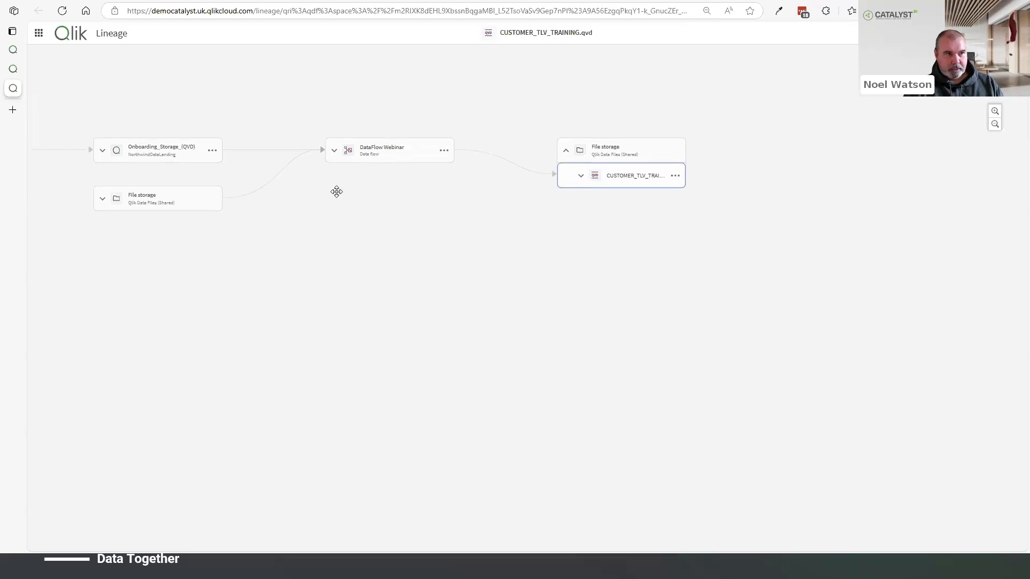
{"action": "left_click_drag", "start_coordinate": [336, 191], "coordinate": [488, 236]}
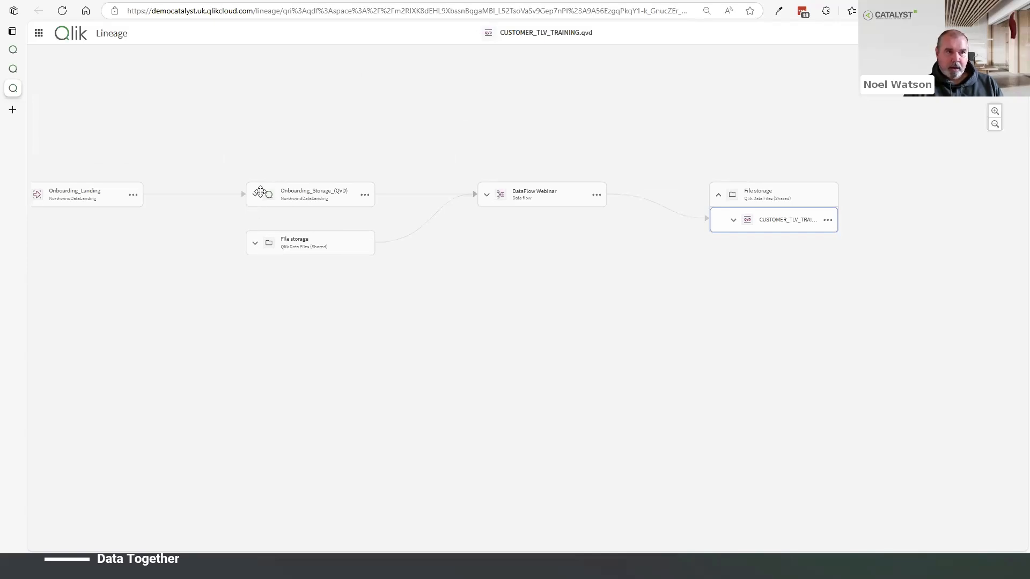
Expand the dbo source database at the upstream start of the CUSTOMER_TLV_TRAINING.qvd lineage to show its tables.
{"action": "left_click_drag", "start_coordinate": [260, 226], "coordinate": [532, 238]}
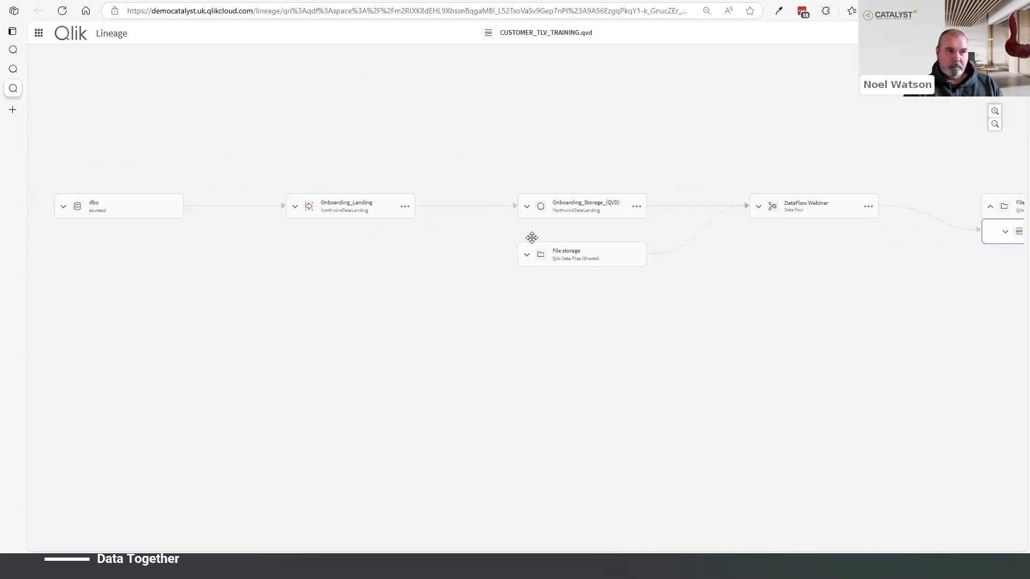
{"action": "left_click", "coordinate": [135, 209]}
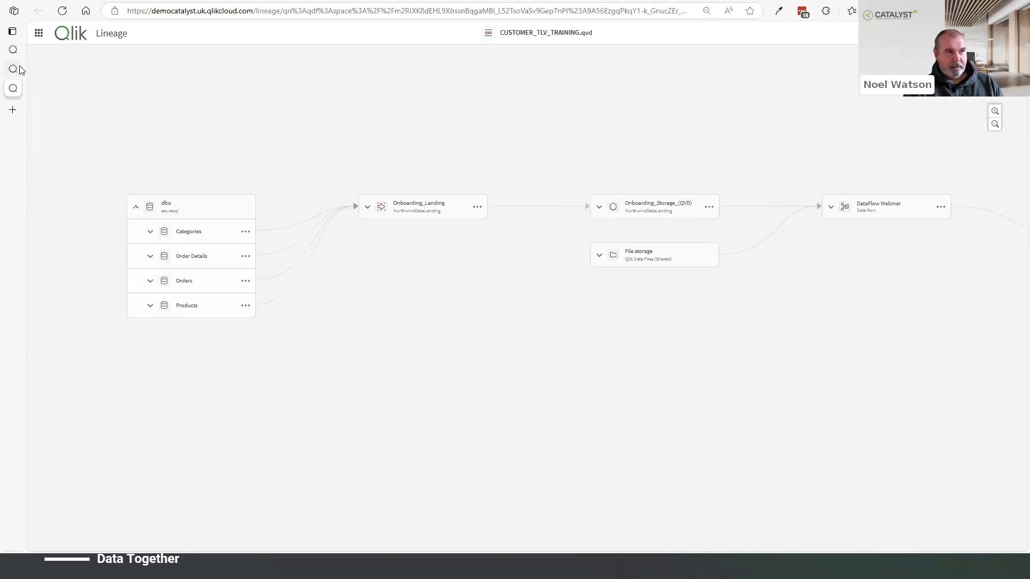
Return to the DataFlow Webinar overview and look through its output and input files again.
{"action": "mouse_move", "coordinate": [19, 70]}
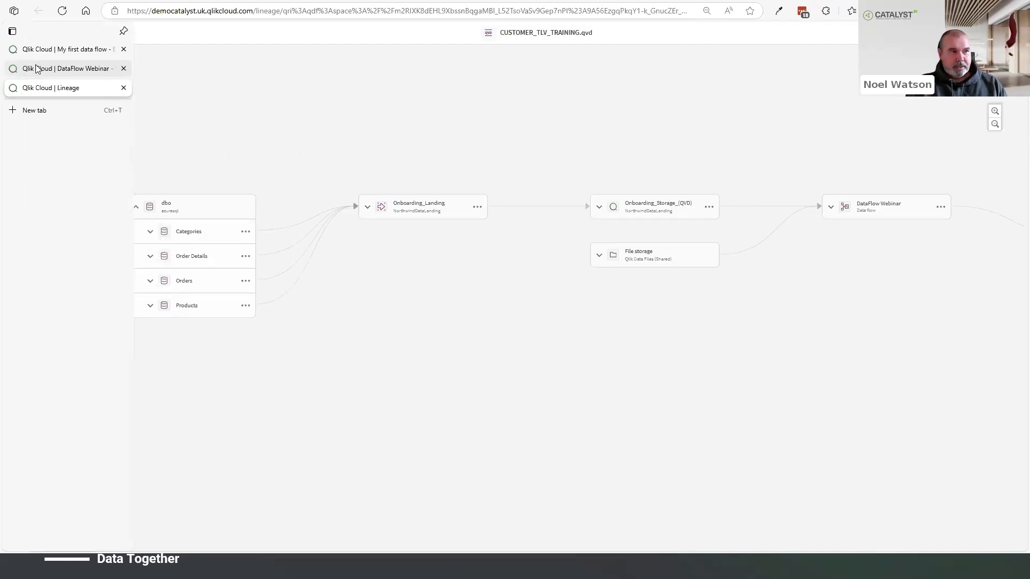
{"action": "left_click", "coordinate": [74, 71]}
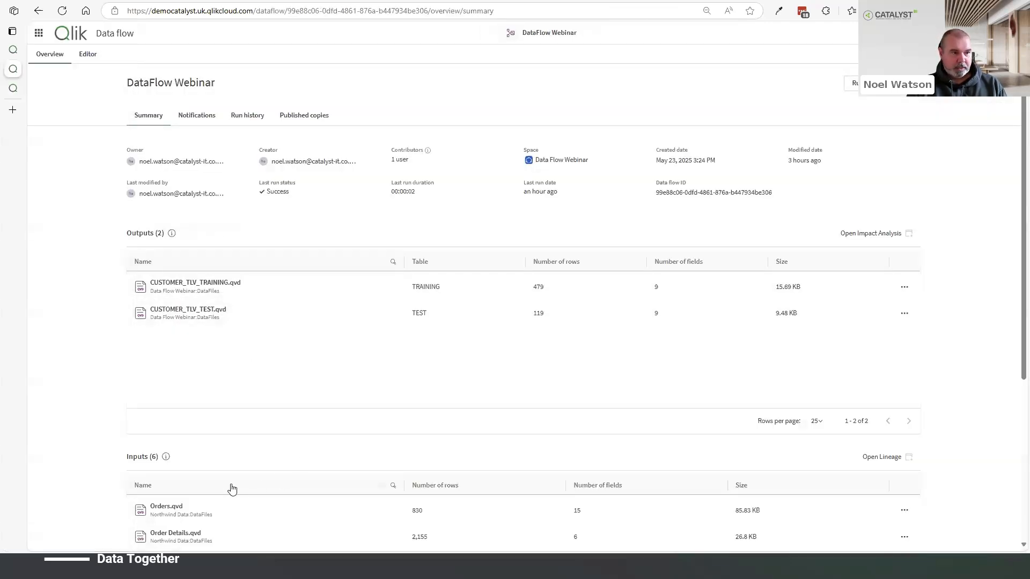
{"action": "scroll", "coordinate": [236, 483], "scroll_direction": "down", "scroll_amount": 3}
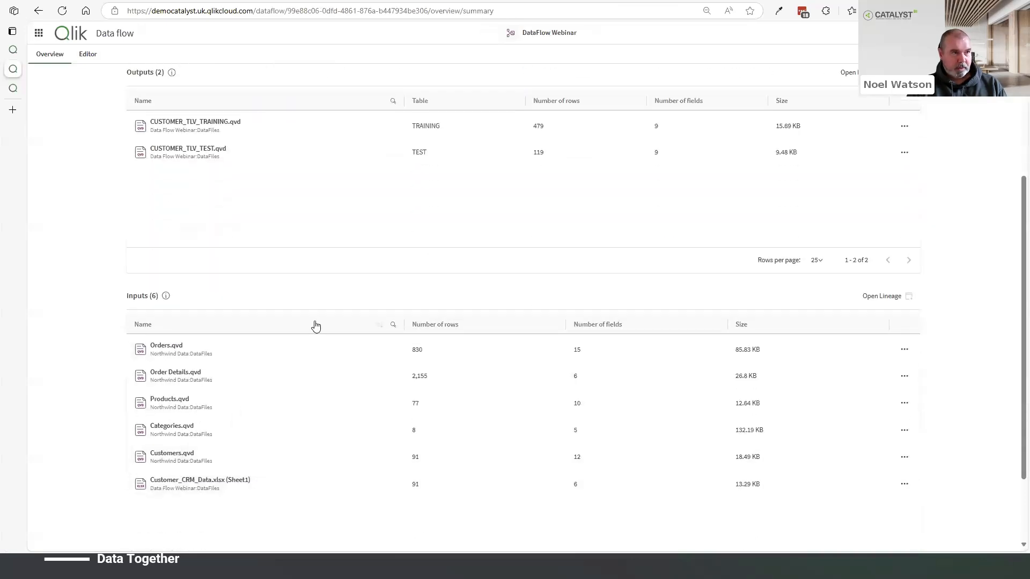
{"action": "scroll", "coordinate": [322, 305], "scroll_direction": "up", "scroll_amount": 2}
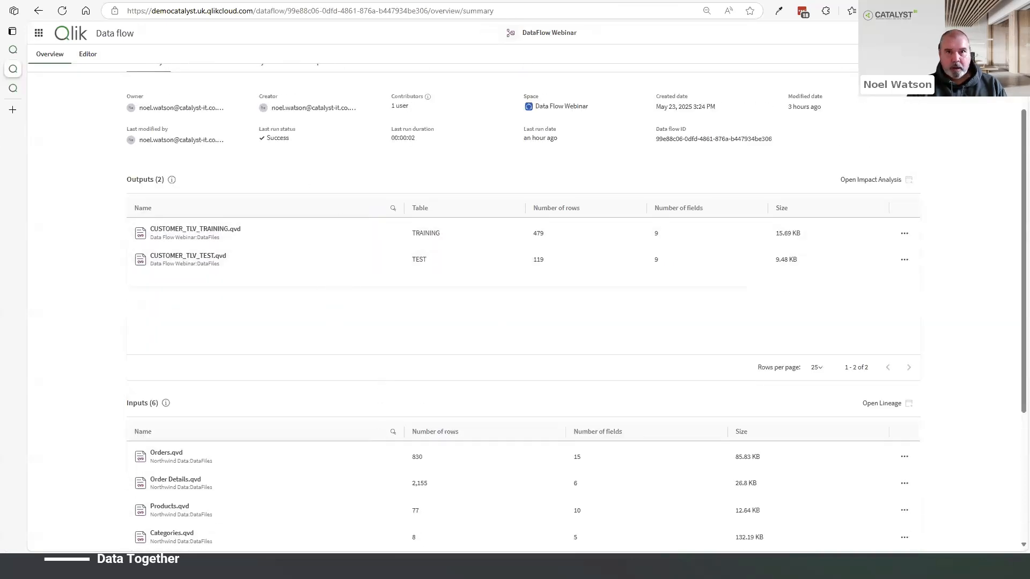
{"action": "left_click", "coordinate": [966, 8]}
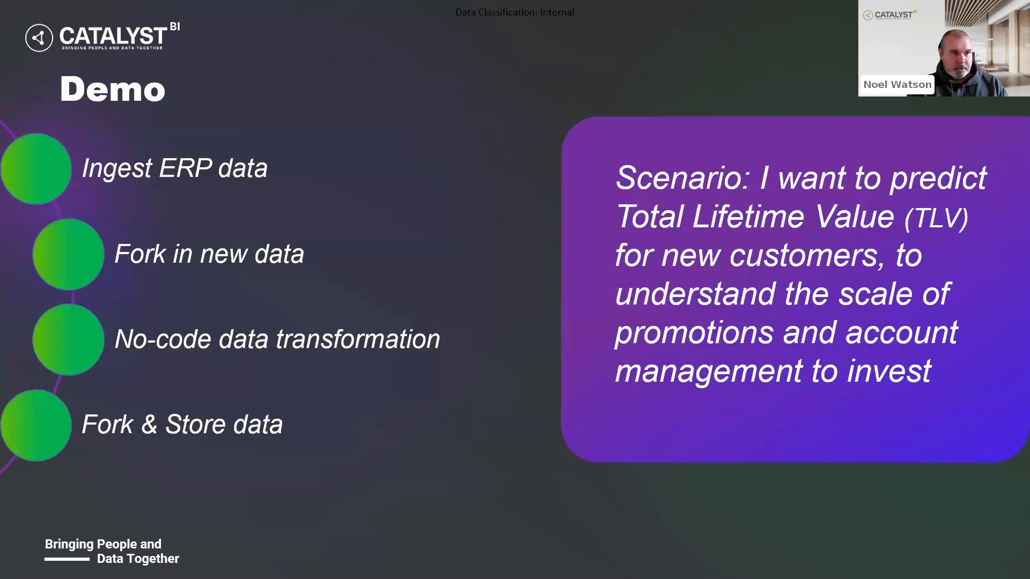
{"action": "left_click", "coordinate": [424, 384]}
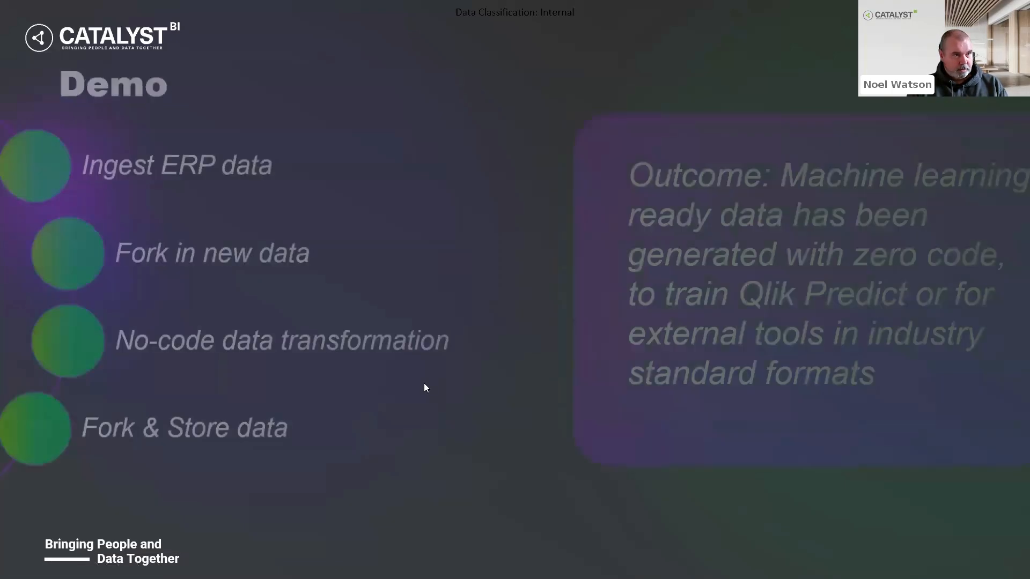